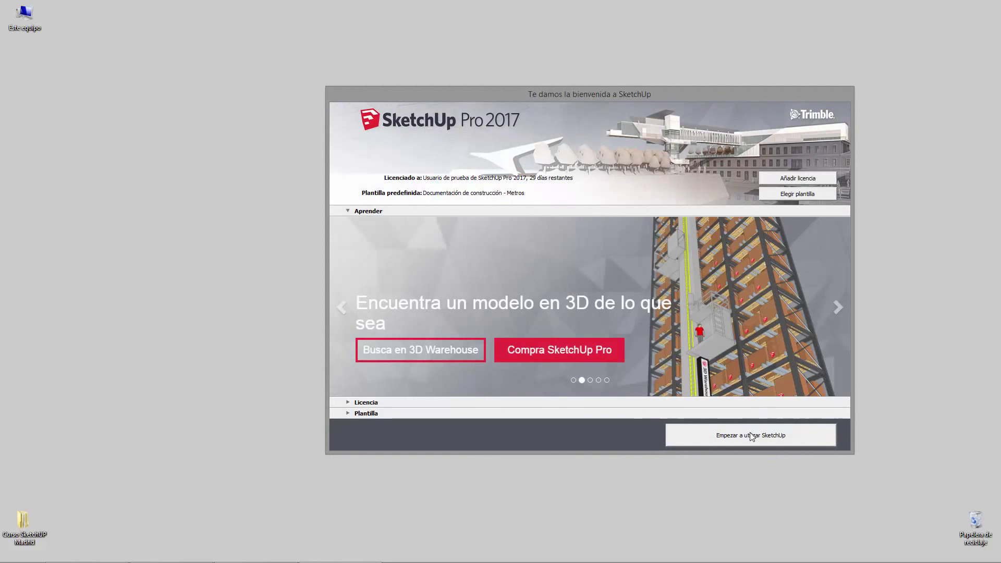
# Launch SketchUp 2017 and start a new untitled model from the welcome dialog
pyautogui.click(751, 436)
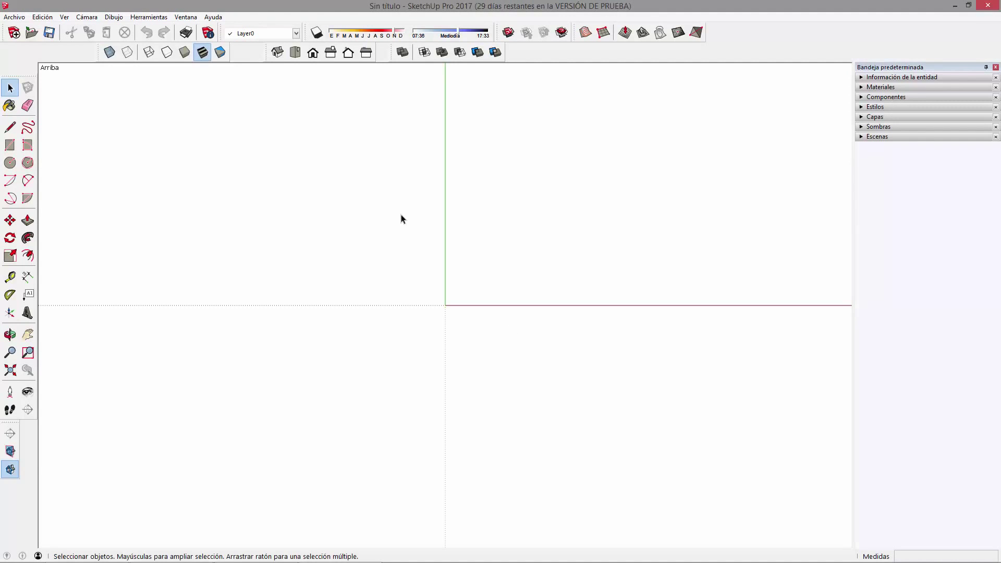
# Orbit the empty scene into perspective and float the Almacén store toolbar
pyautogui.moveTo(504, 361); pyautogui.dragTo(474, 217, button='middle')
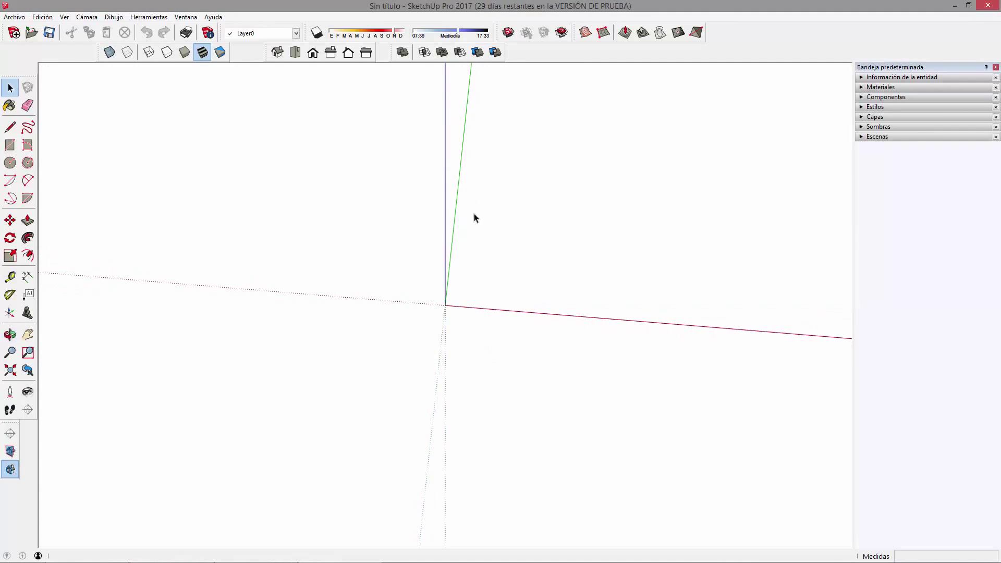
pyautogui.moveTo(598, 384); pyautogui.dragTo(430, 313, button='middle')
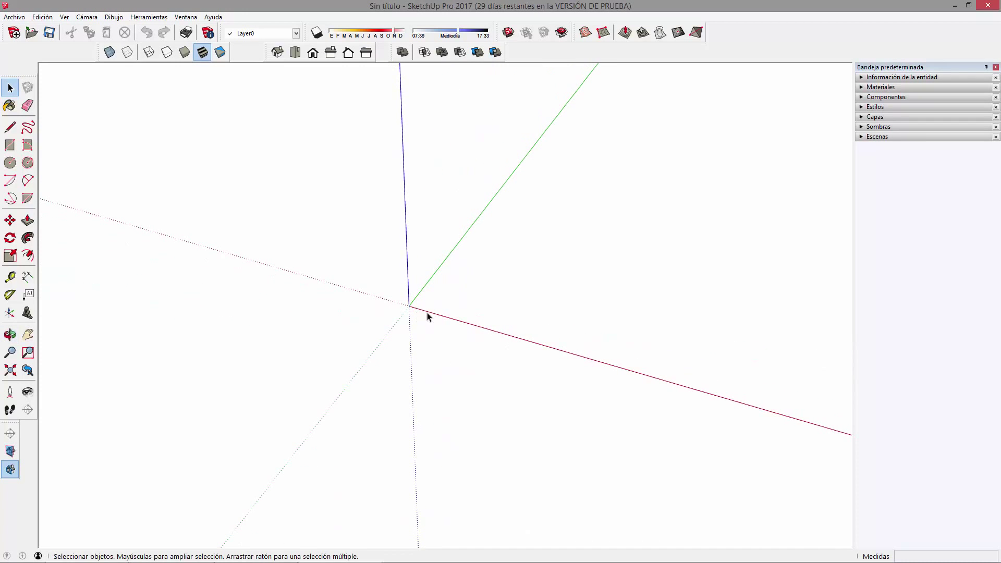
pyautogui.moveTo(537, 321); pyautogui.dragTo(475, 266, button='middle')
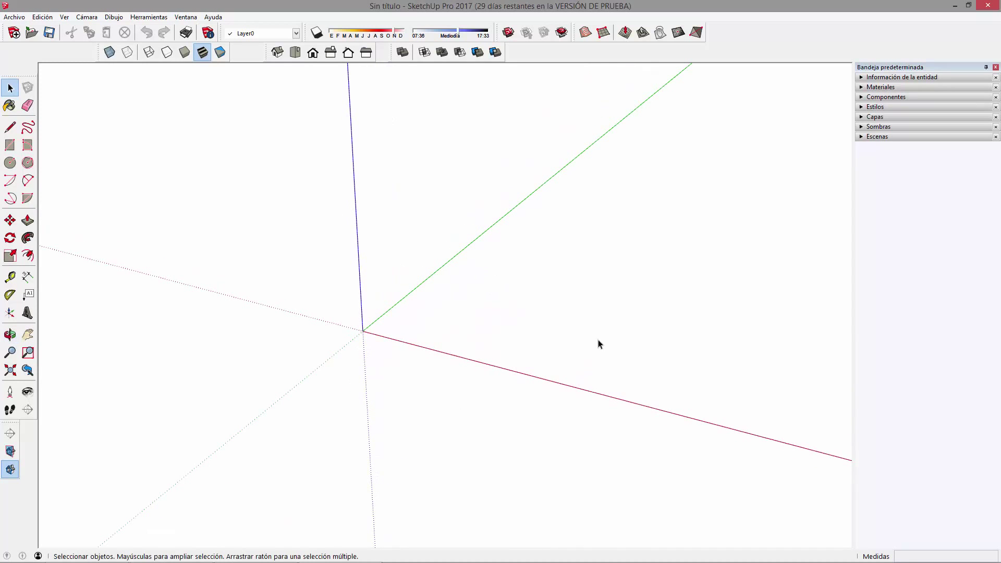
pyautogui.moveTo(496, 261); pyautogui.dragTo(478, 282, button='middle')
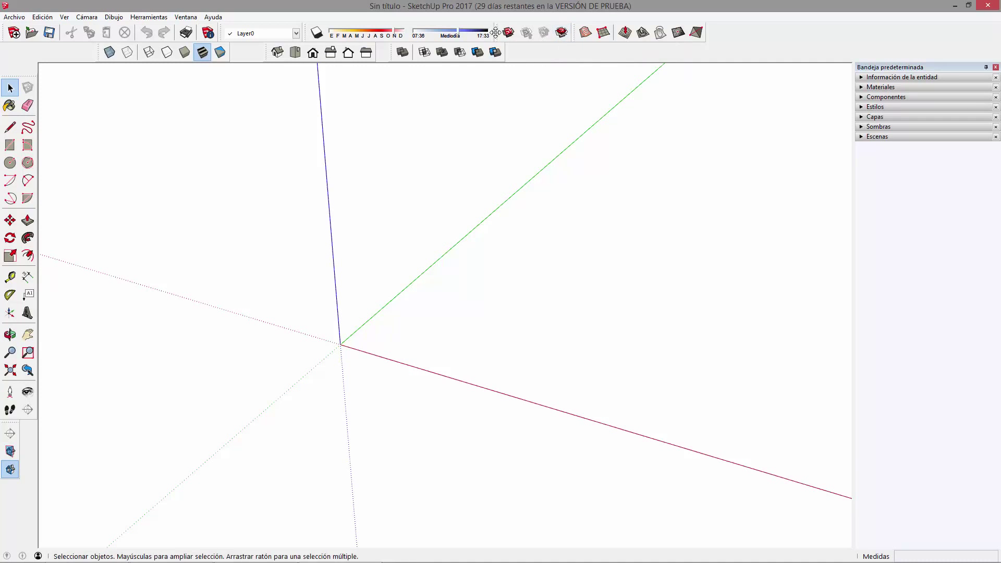
pyautogui.moveTo(495, 32); pyautogui.dragTo(407, 95)
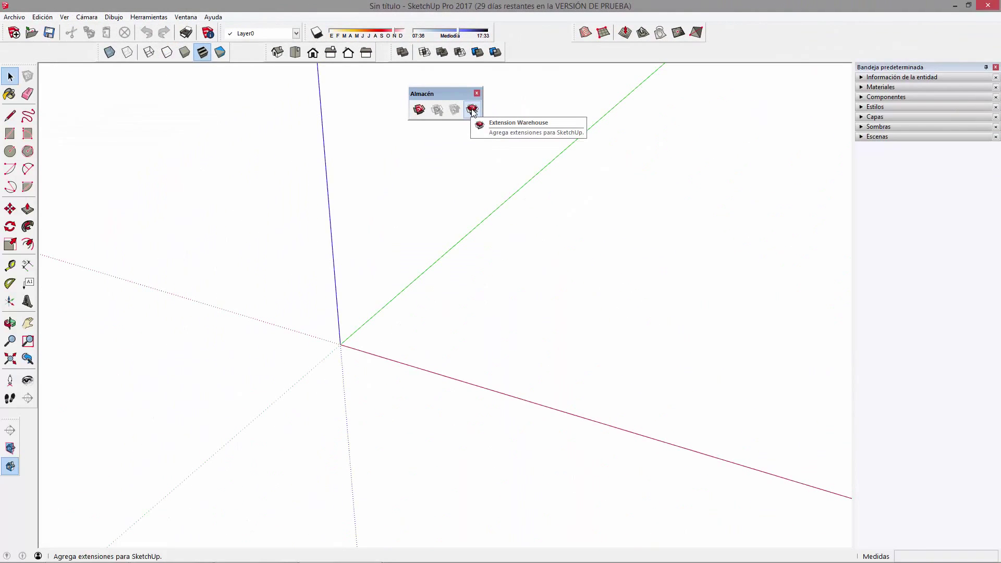
# Open the Extension Warehouse and resize and position its window over the model
pyautogui.click(472, 110)
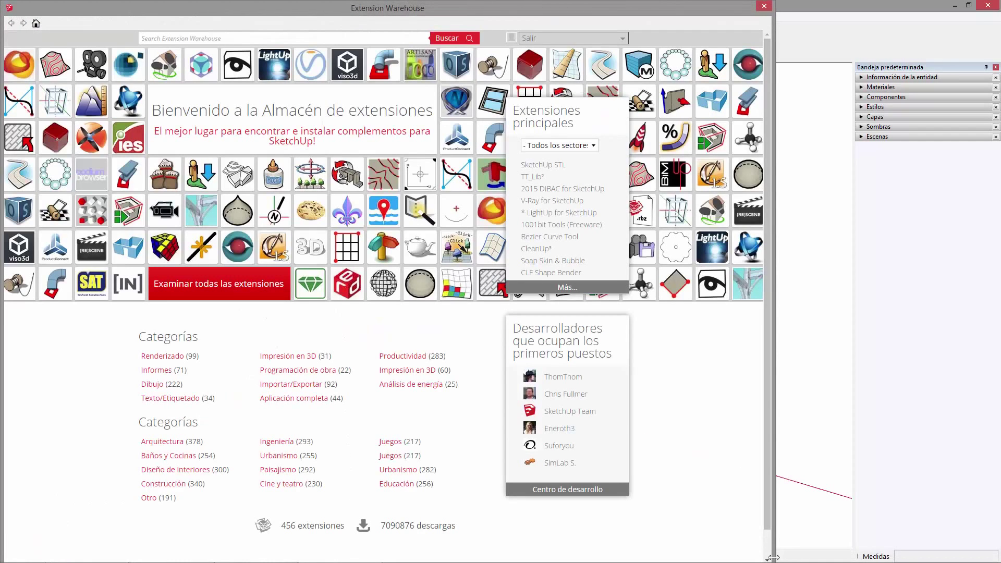
pyautogui.moveTo(774, 558); pyautogui.dragTo(758, 557)
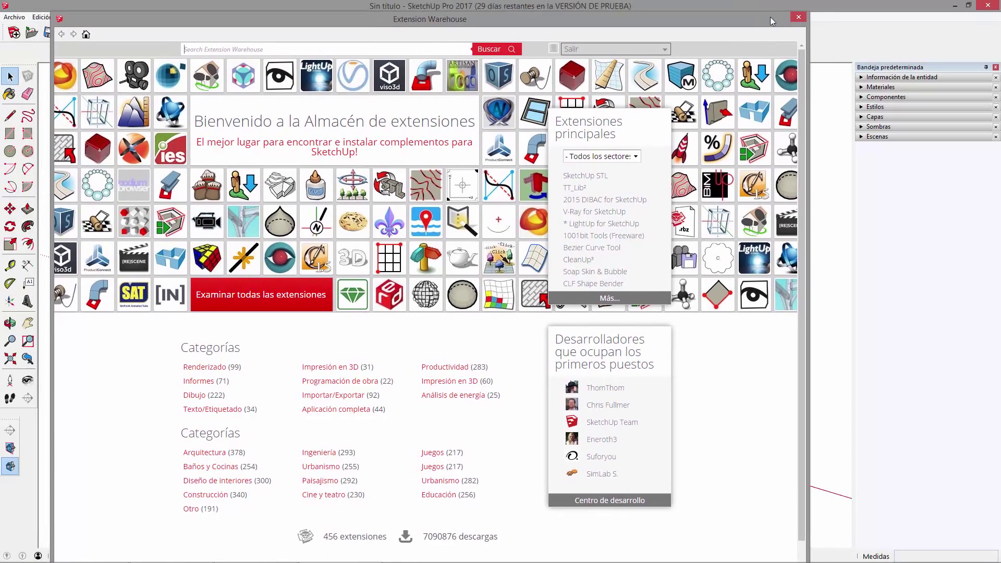
pyautogui.moveTo(713, 12); pyautogui.dragTo(787, 22)
pyautogui.moveTo(75, 11); pyautogui.dragTo(183, 120)
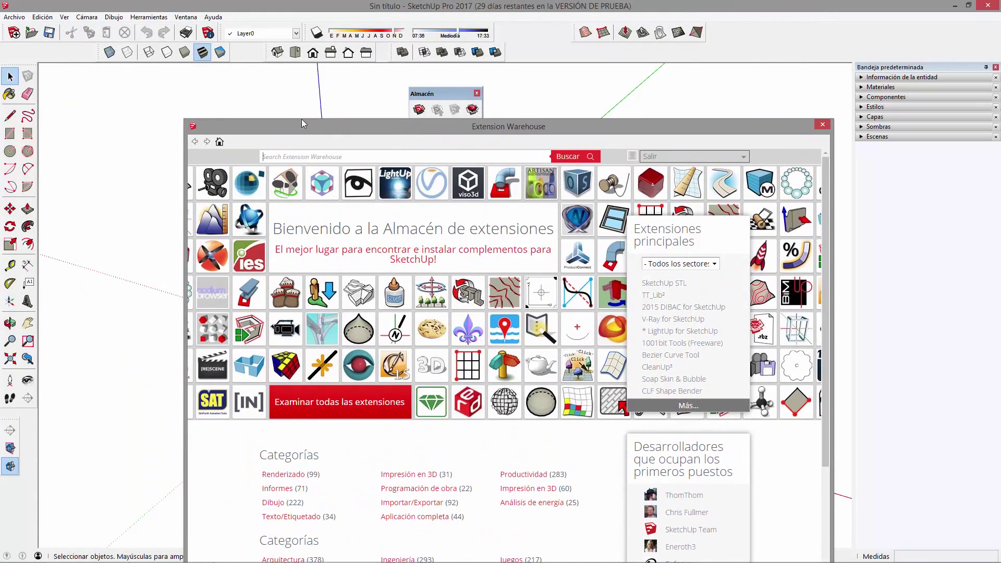
pyautogui.moveTo(302, 124); pyautogui.dragTo(267, 45)
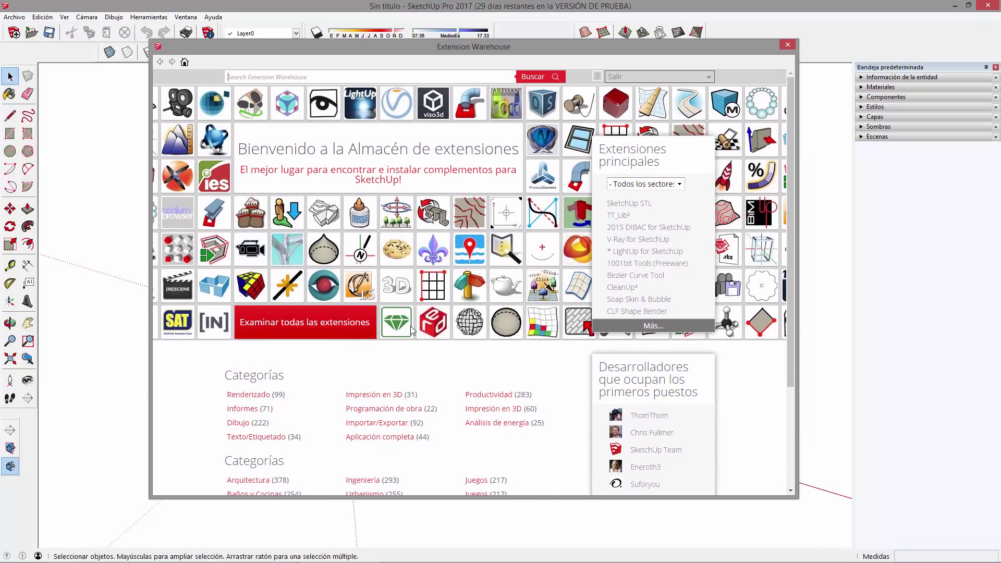
# Browse the Extension Warehouse welcome page and nudge its window slightly down
pyautogui.scroll(-1, 411, 326)
pyautogui.scroll(-1, 220, 408)
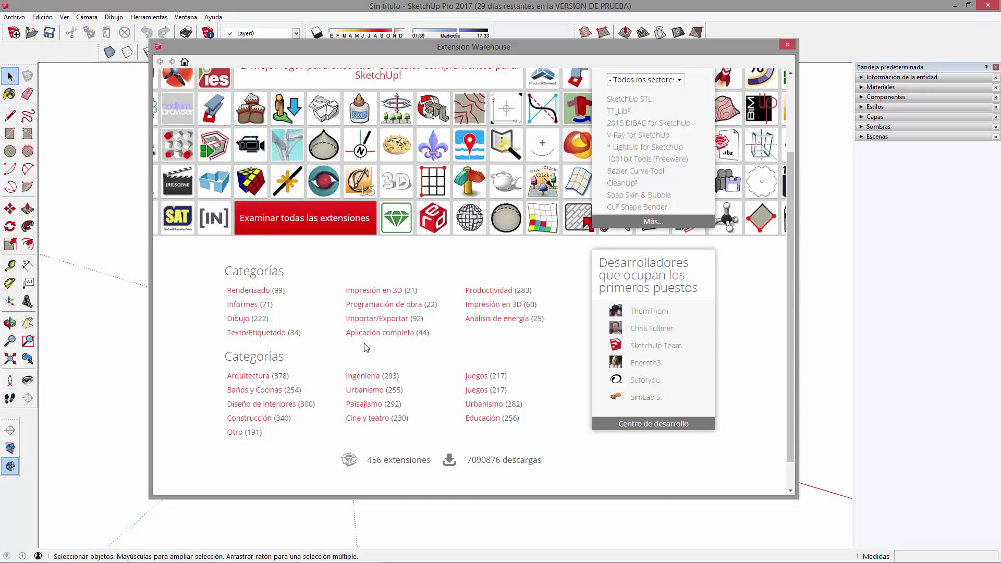
pyautogui.moveTo(791, 274); pyautogui.dragTo(792, 188)
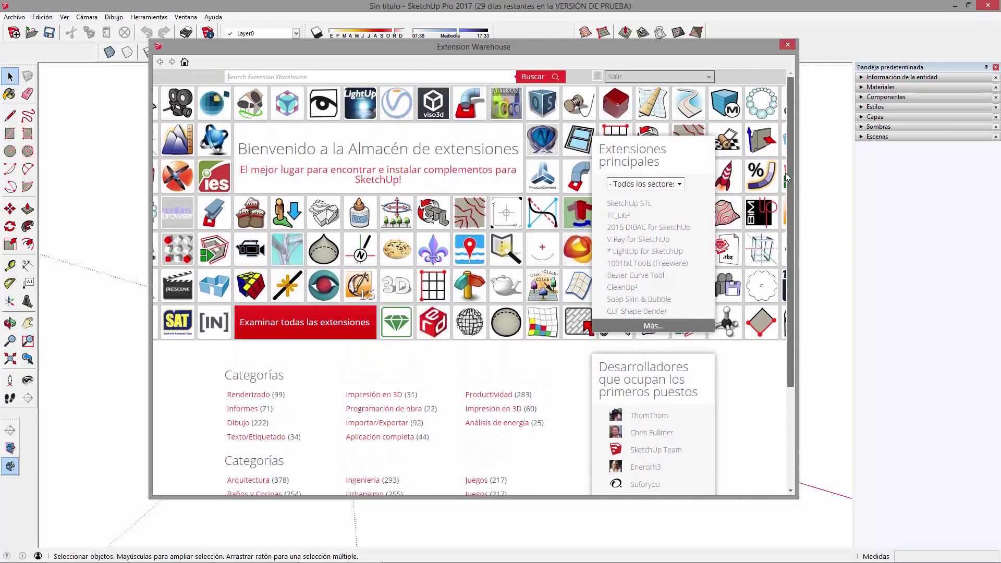
pyautogui.scroll(-3, 305, 331)
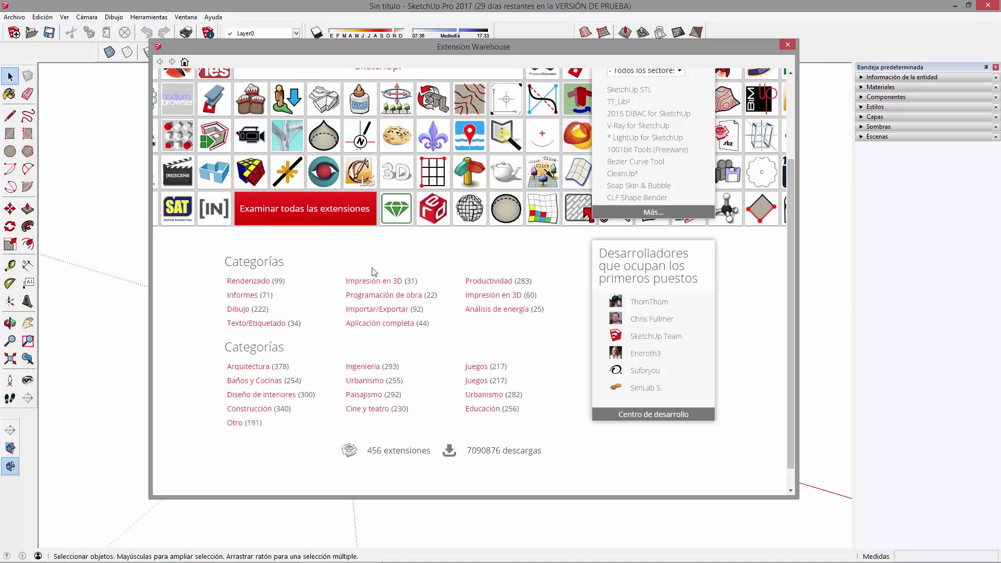
pyautogui.scroll(1, 521, 321)
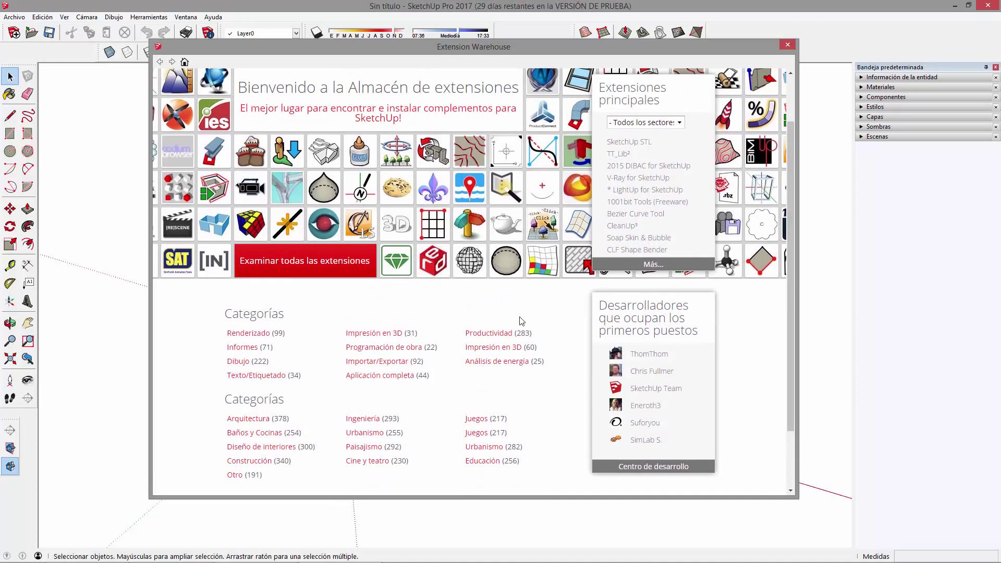
pyautogui.scroll(1, 539, 361)
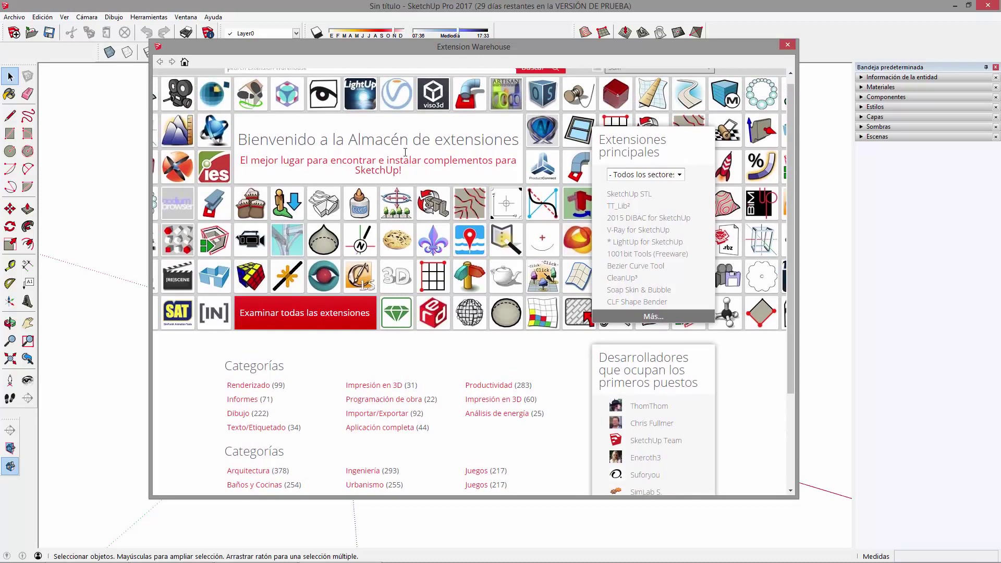
pyautogui.moveTo(502, 51); pyautogui.dragTo(505, 68)
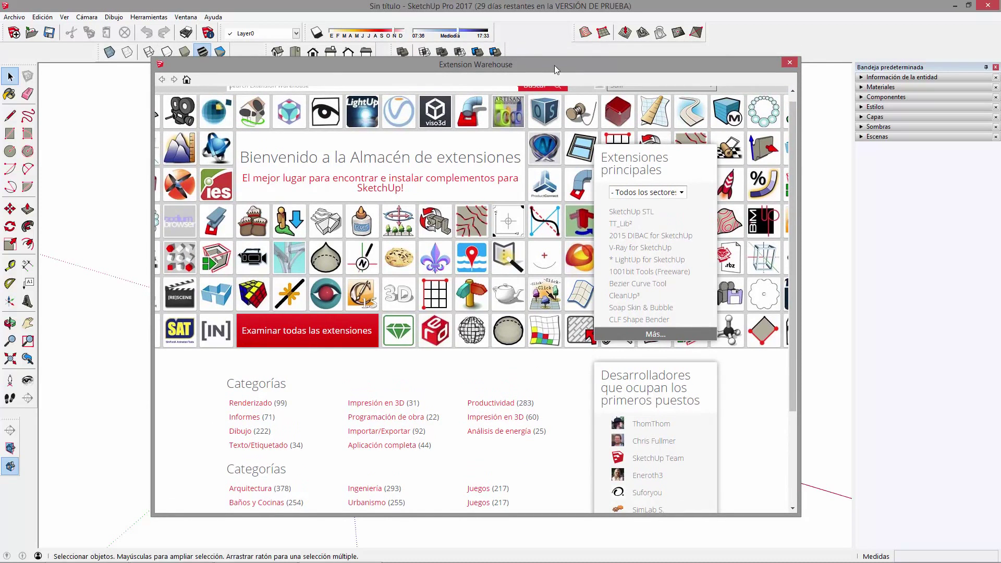
pyautogui.scroll(1, 455, 88)
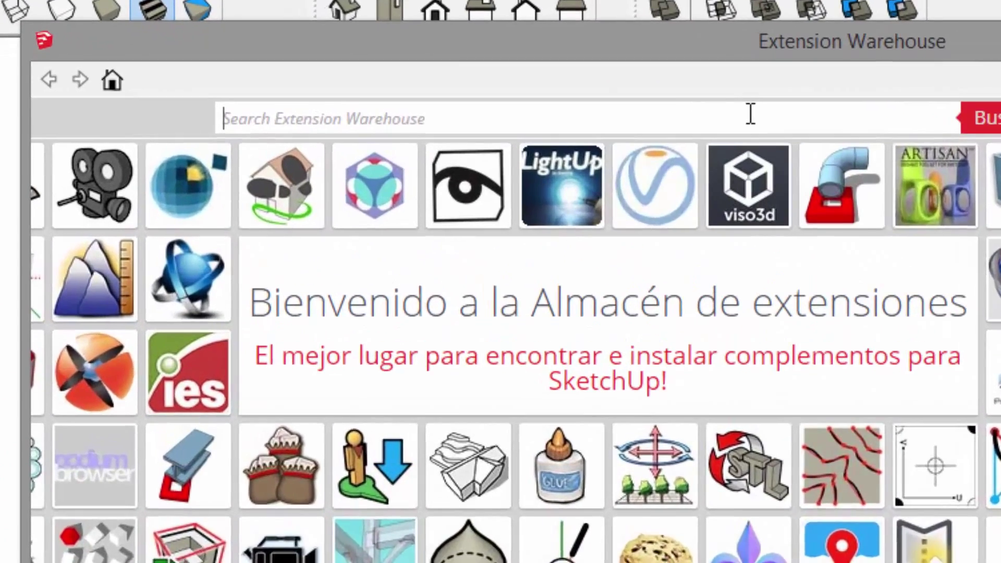
# Search the Extension Warehouse for 'make face', returning 328 results
pyautogui.write('make face')
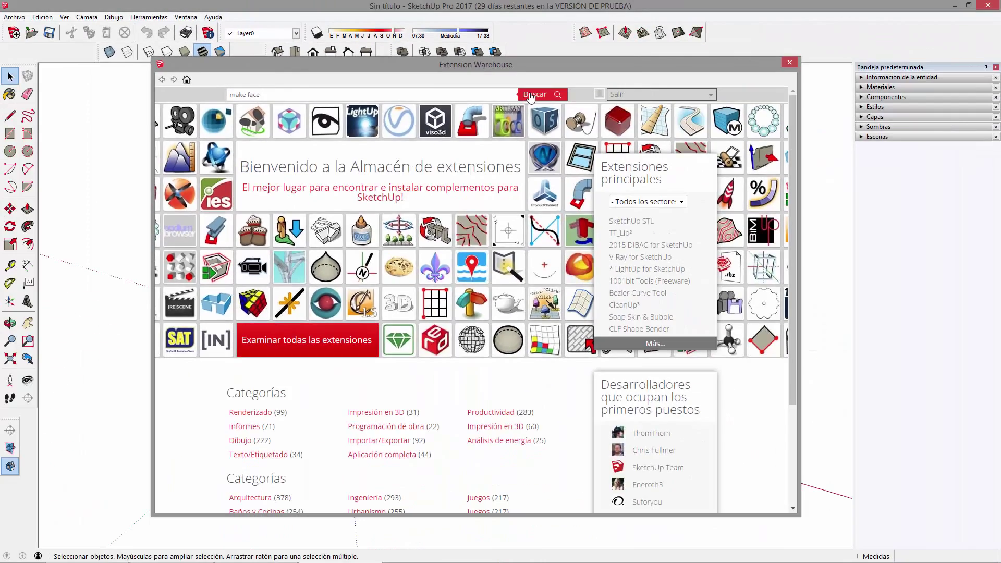
pyautogui.click(530, 97)
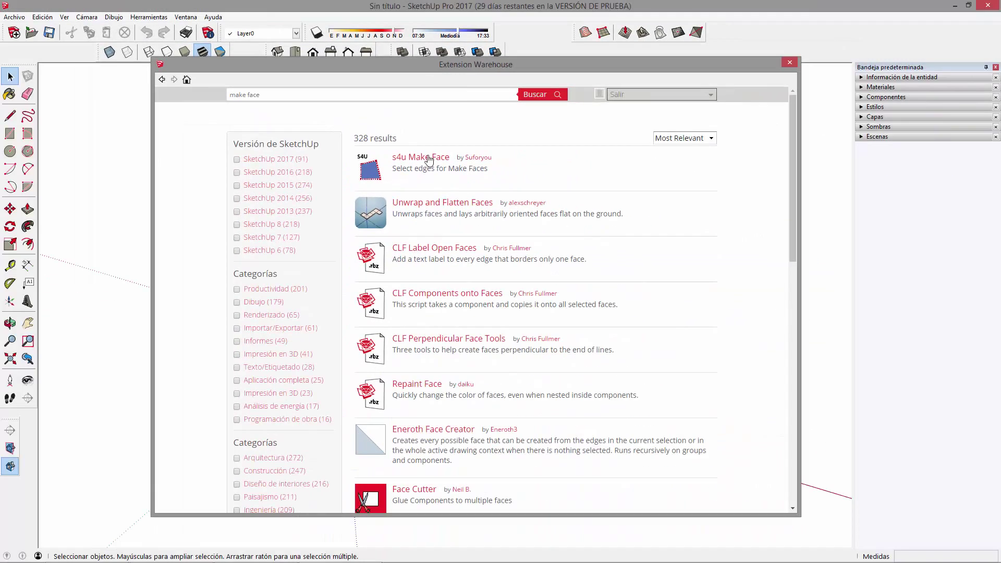
pyautogui.moveTo(794, 174)
pyautogui.mouseDown()
pyautogui.moveTo(789, 437)
pyautogui.moveTo(790, 178)
pyautogui.mouseUp()
# Open the s4u Make Face page and play its demo video with sound muted
pyautogui.click(419, 161)
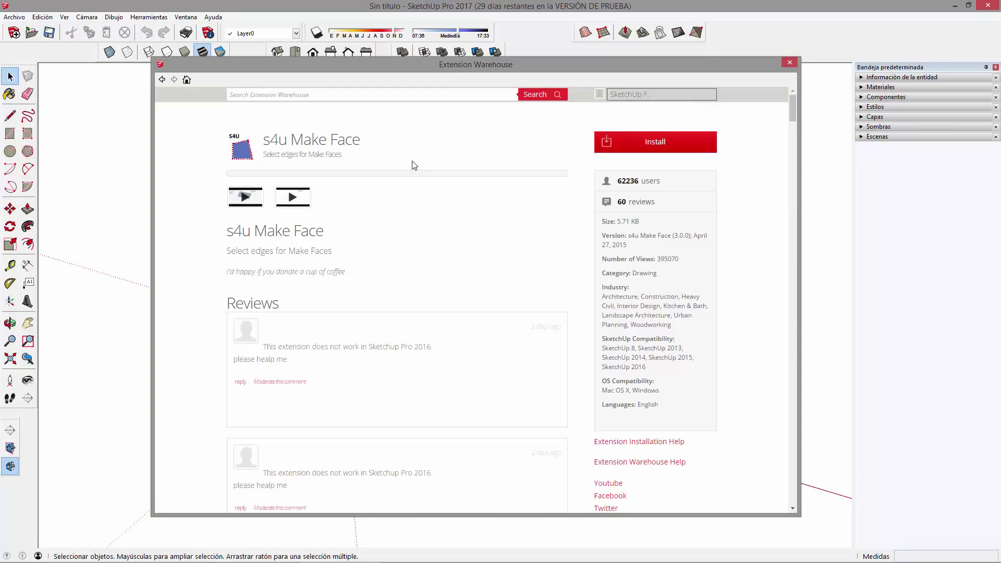
pyautogui.doubleClick(275, 139)
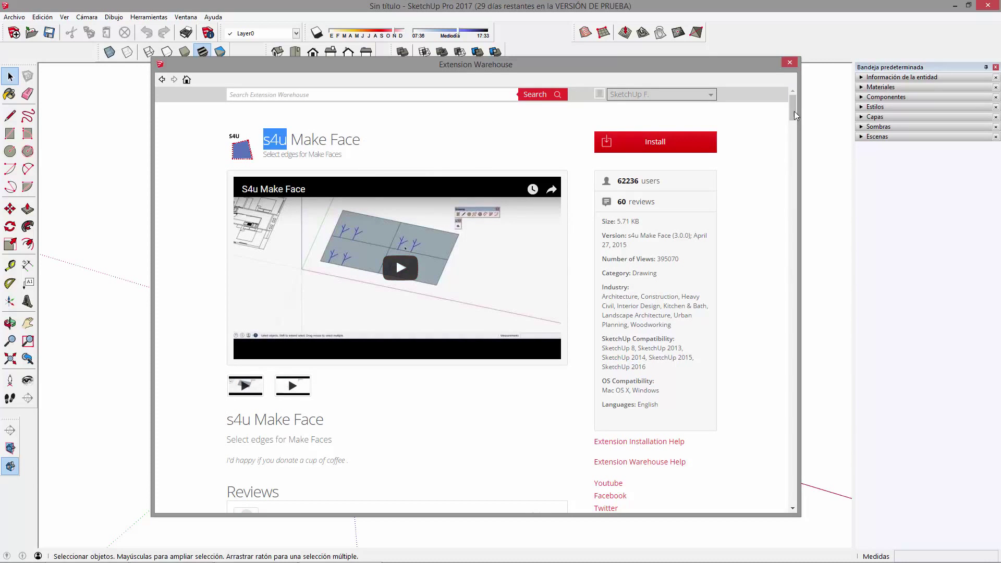
pyautogui.moveTo(792, 104)
pyautogui.mouseDown()
pyautogui.moveTo(793, 117)
pyautogui.moveTo(794, 101)
pyautogui.mouseUp()
pyautogui.click(401, 268)
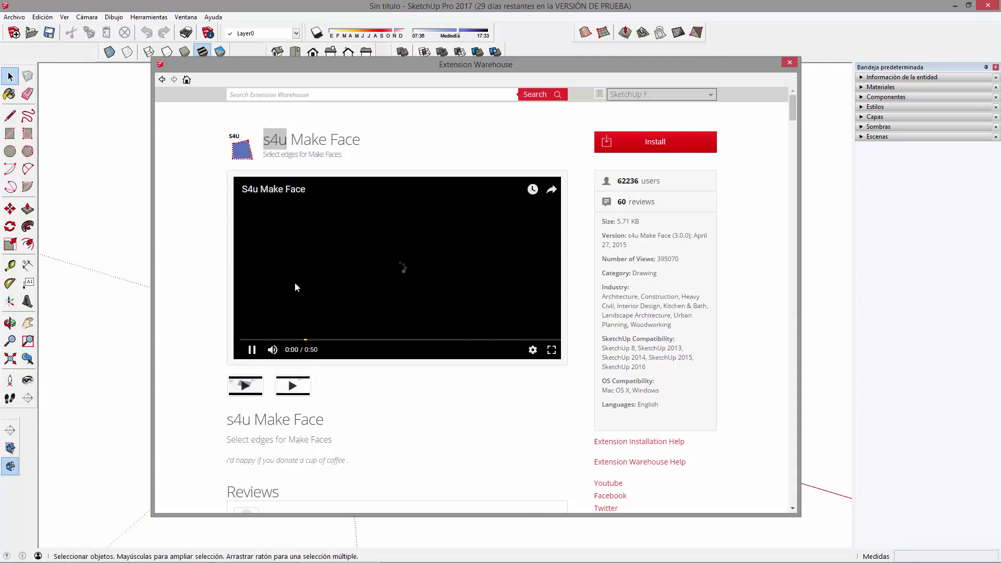
pyautogui.click(272, 351)
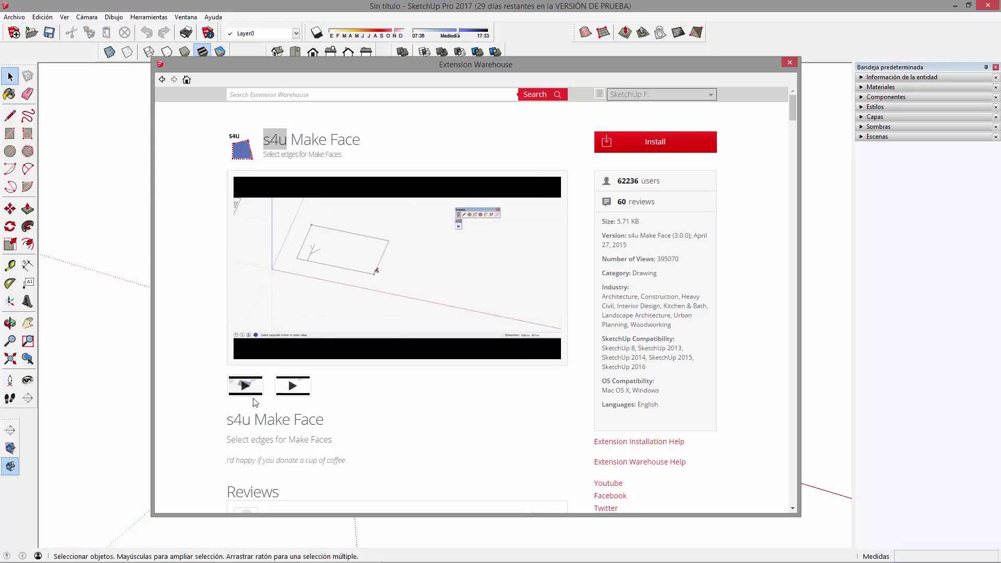
# Scroll down the s4u Make Face page to review its details (version 3.0.0, 5.71 KB)
pyautogui.scroll(-2, 255, 402)
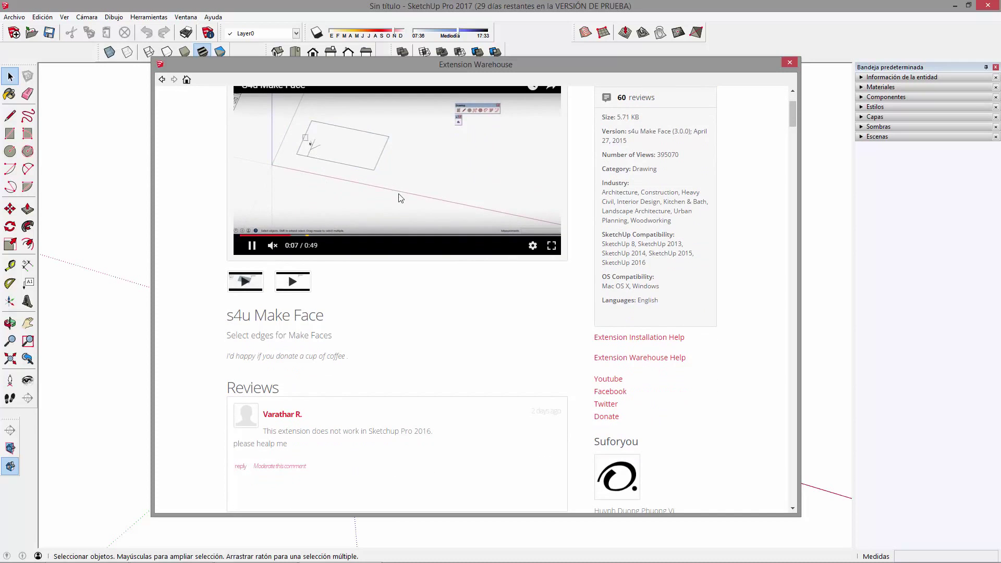
pyautogui.scroll(-1, 437, 332)
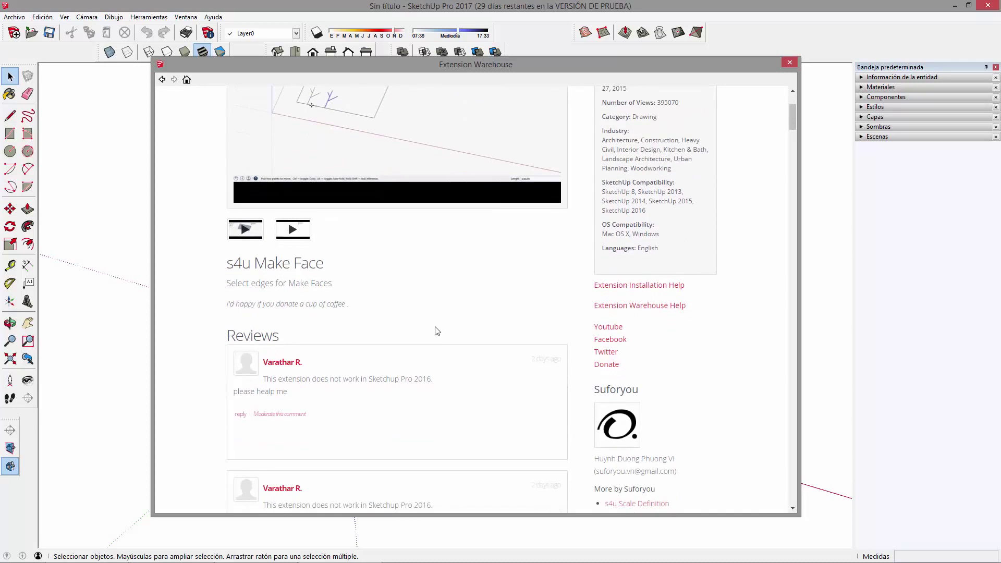
pyautogui.scroll(-1, 437, 331)
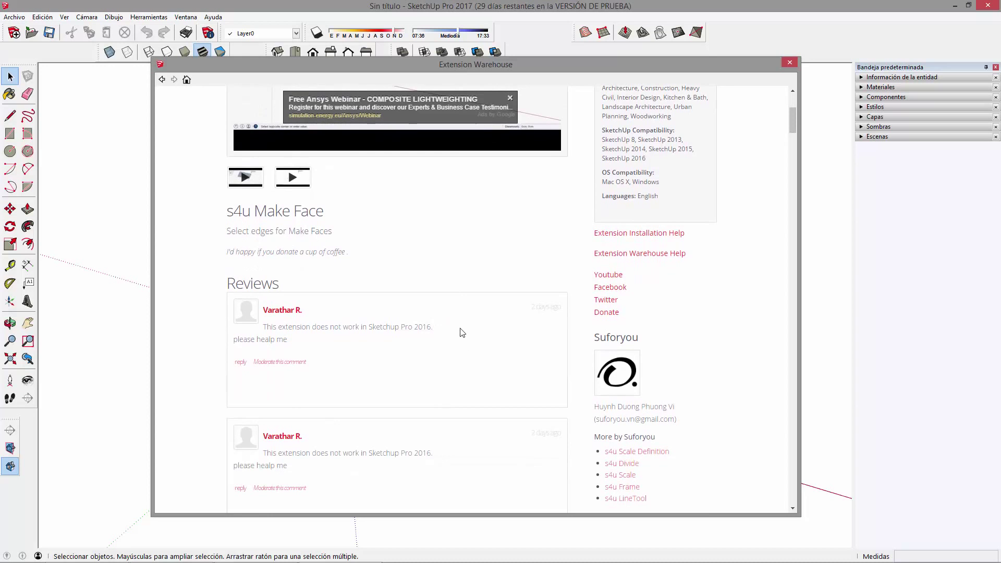
pyautogui.scroll(-1, 461, 334)
pyautogui.scroll(-1, 461, 335)
pyautogui.scroll(-1, 460, 337)
pyautogui.scroll(-1, 460, 339)
pyautogui.scroll(-4, 459, 340)
pyautogui.scroll(-2, 403, 264)
pyautogui.moveTo(793, 164); pyautogui.dragTo(794, 94)
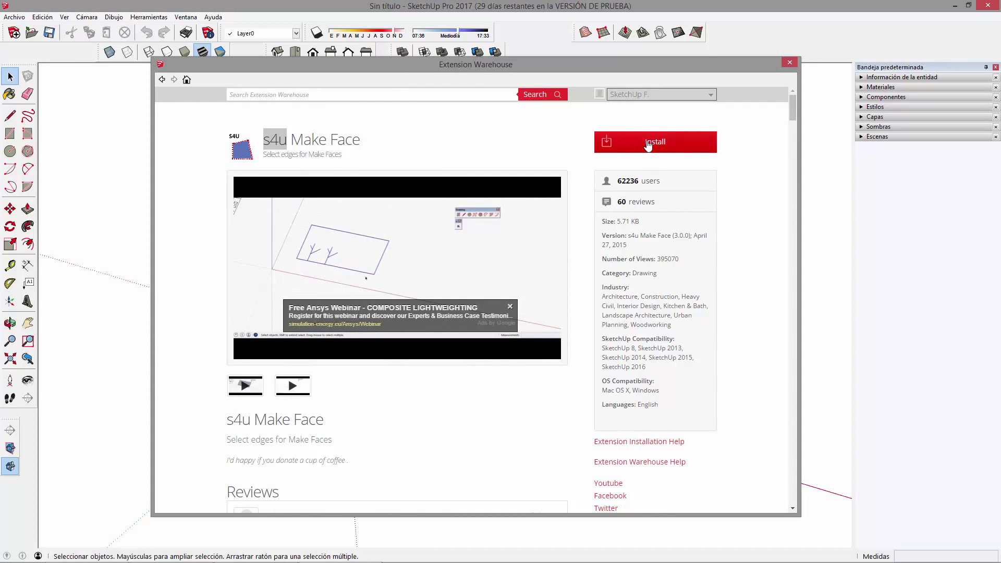
# Pause the video, accept the terms of use and start installing s4u Make Face
pyautogui.click(248, 350)
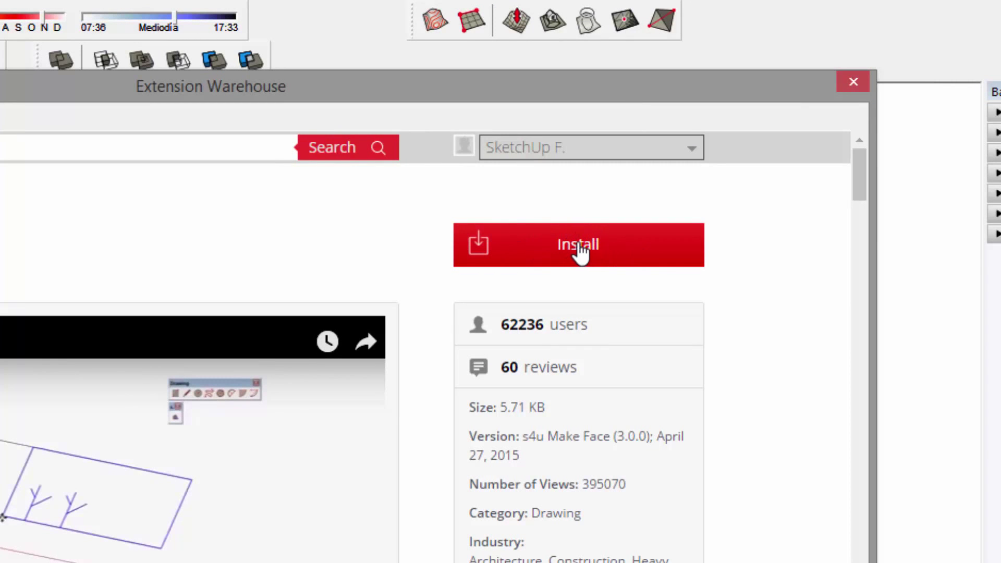
pyautogui.click(580, 249)
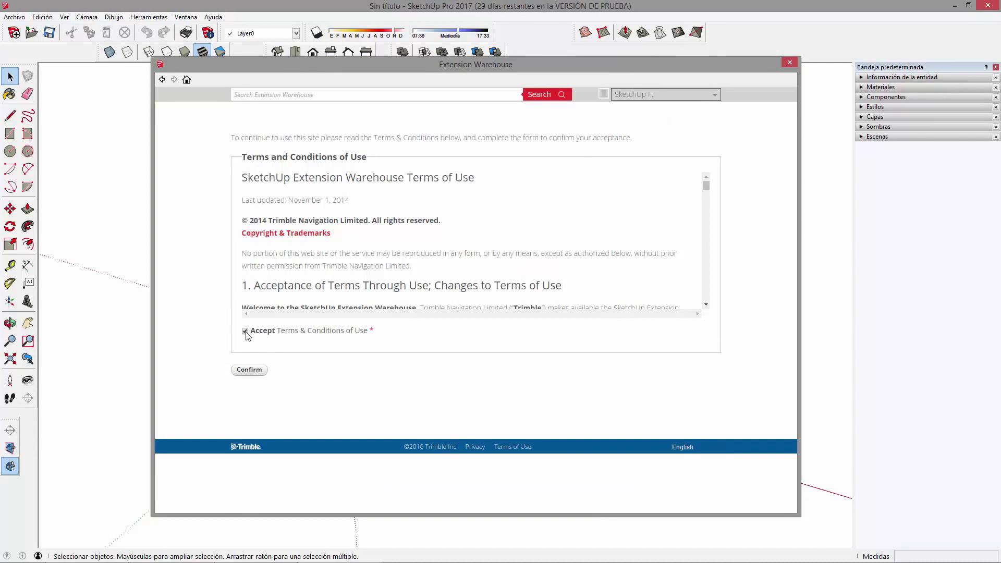
pyautogui.click(249, 370)
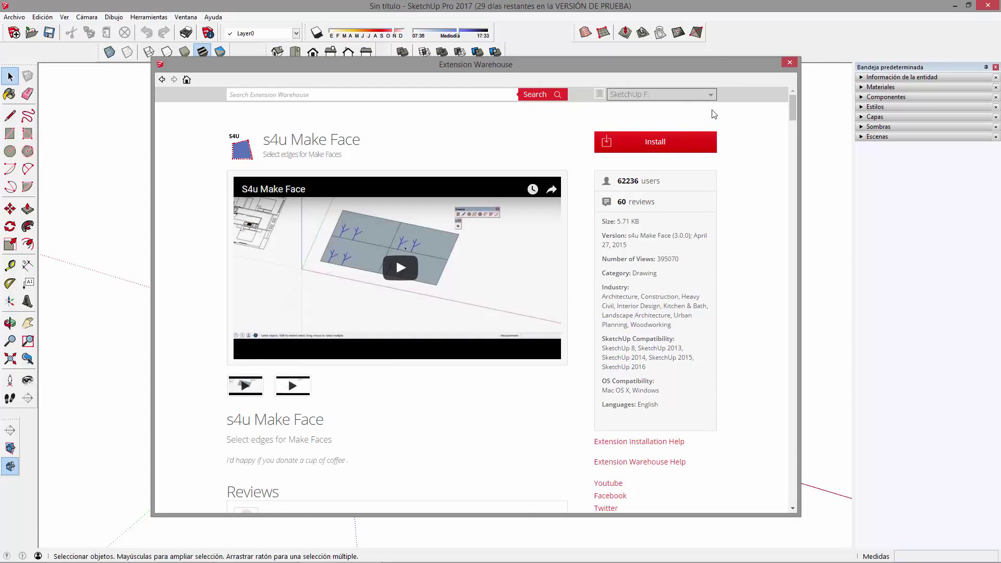
pyautogui.click(648, 148)
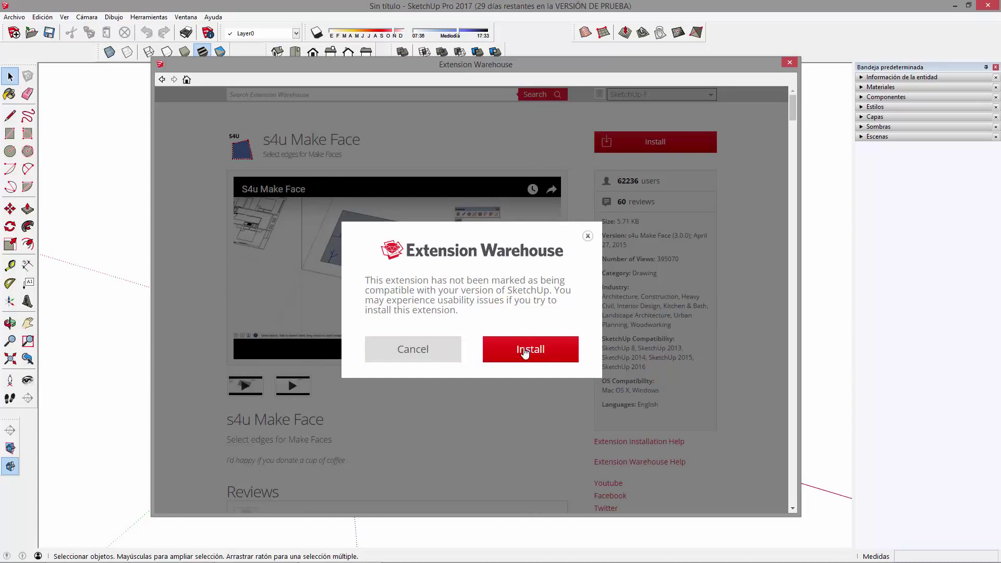
# Install despite the compatibility warning, allow it, and acknowledge the success message
pyautogui.click(532, 356)
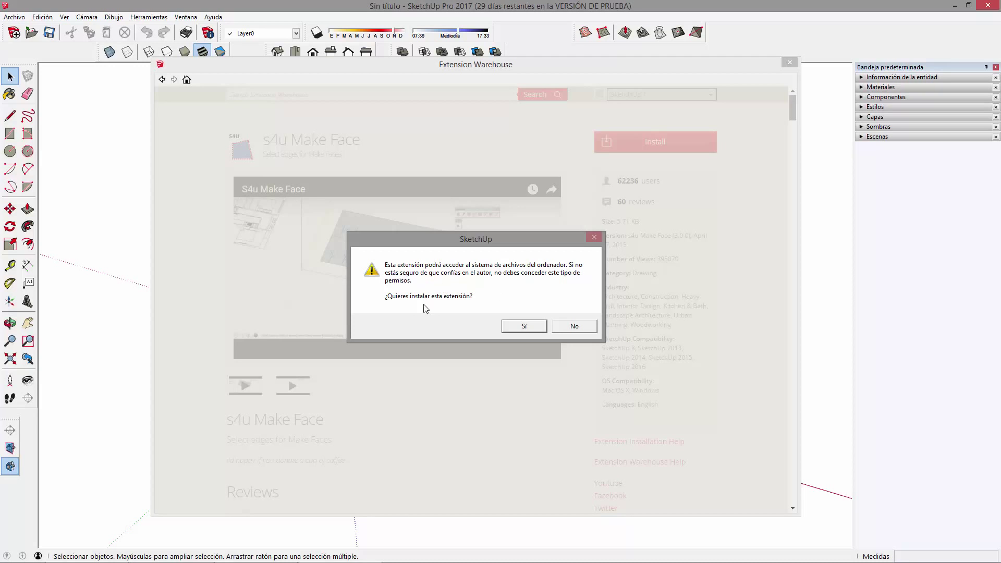
pyautogui.click(523, 327)
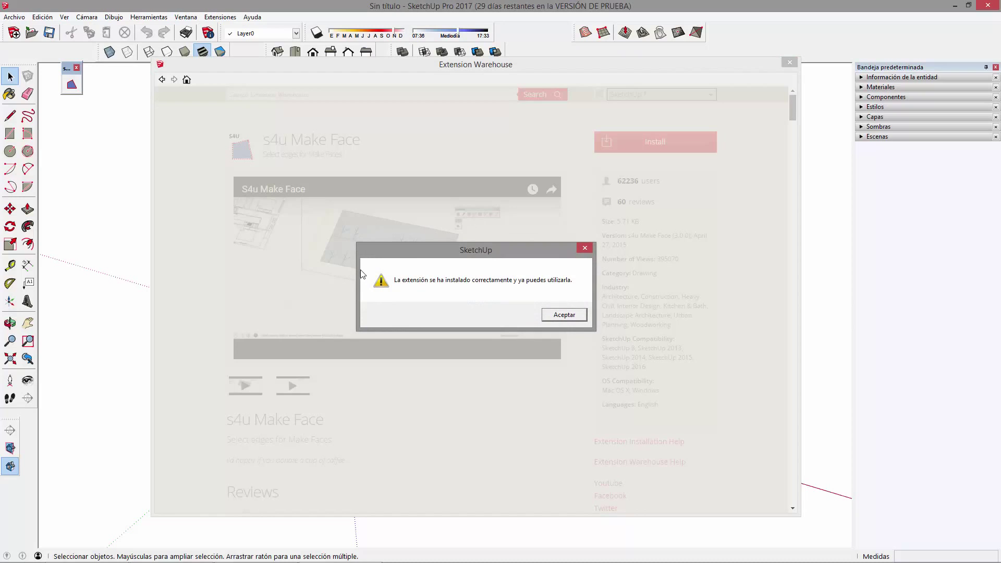
pyautogui.click(564, 316)
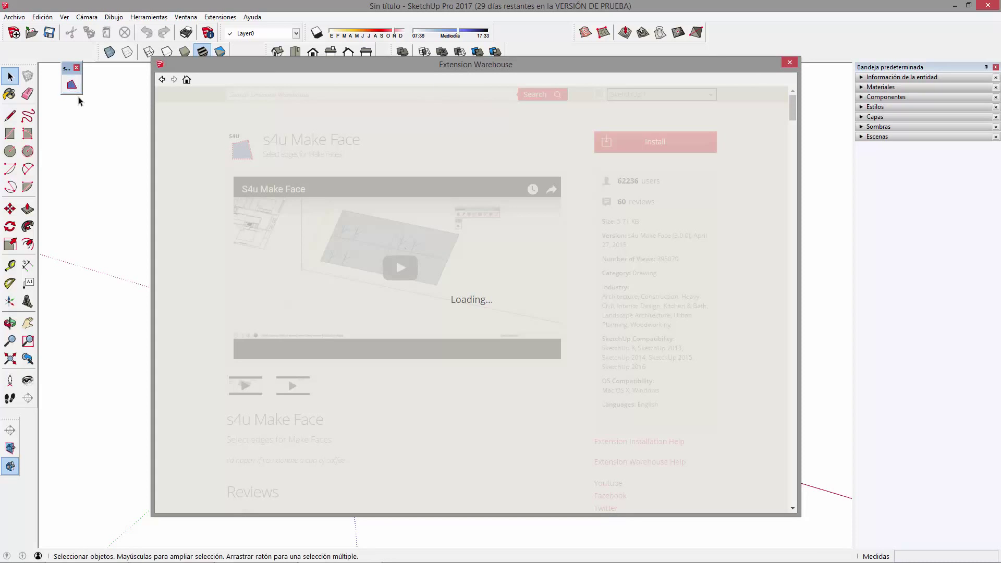
# Move the Make Face toolbar aside and close the Extension Warehouse window
pyautogui.moveTo(67, 68); pyautogui.dragTo(73, 88)
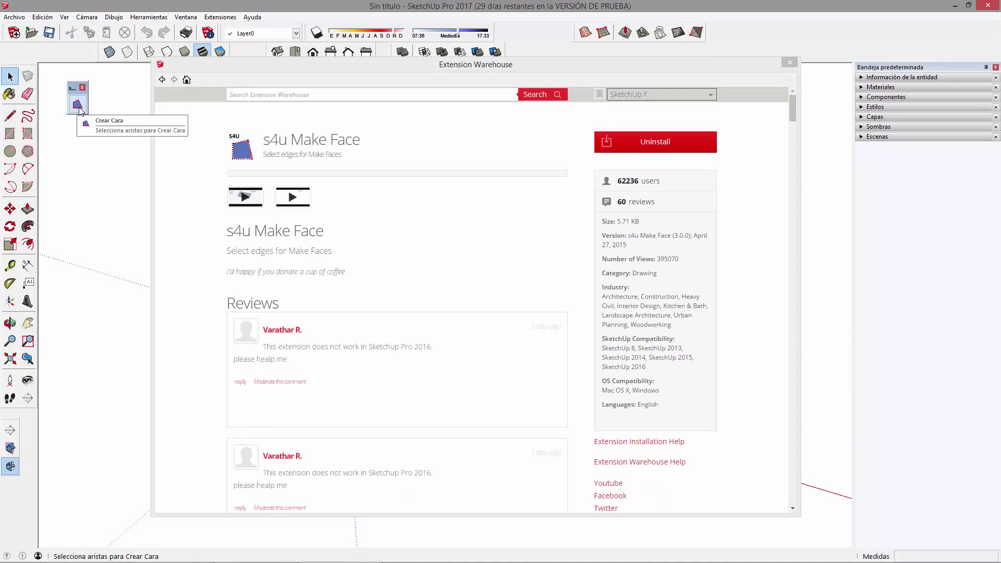
pyautogui.click(789, 62)
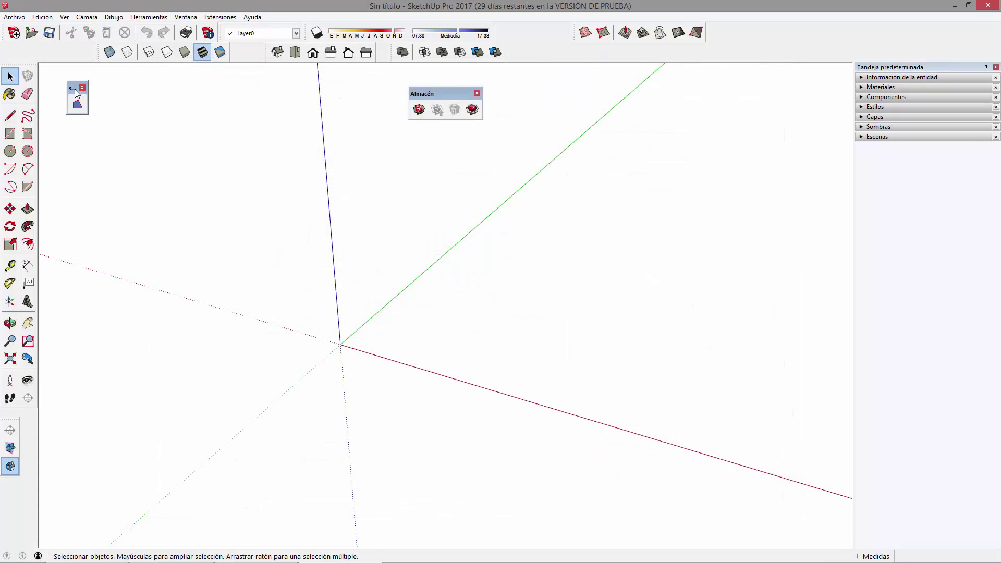
# Dock the Almacén toolbar and leave the Make Face toolbar floating at the top-left
pyautogui.moveTo(74, 91); pyautogui.dragTo(521, 99)
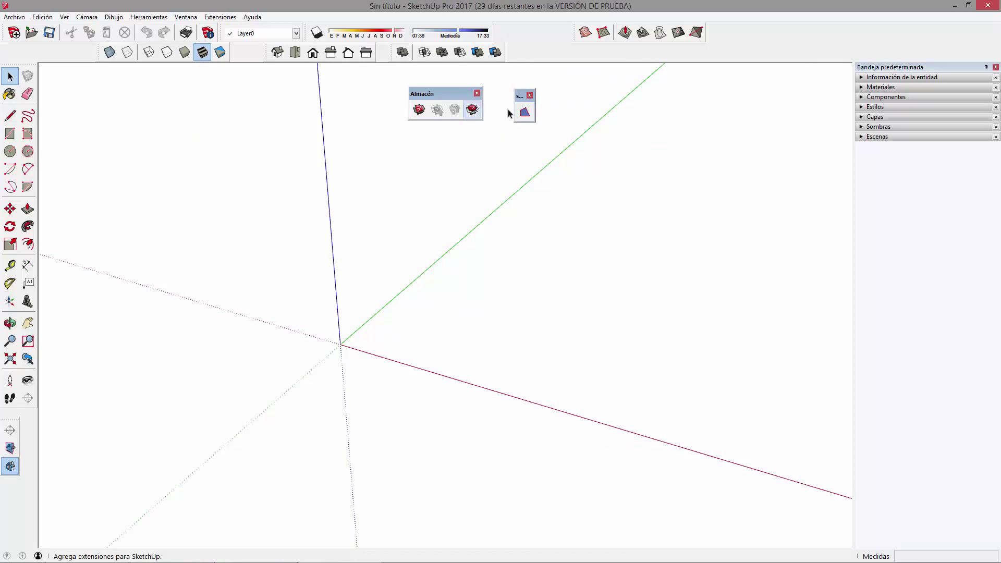
pyautogui.moveTo(447, 94)
pyautogui.mouseDown()
pyautogui.moveTo(758, 35)
pyautogui.moveTo(761, 21)
pyautogui.mouseUp()
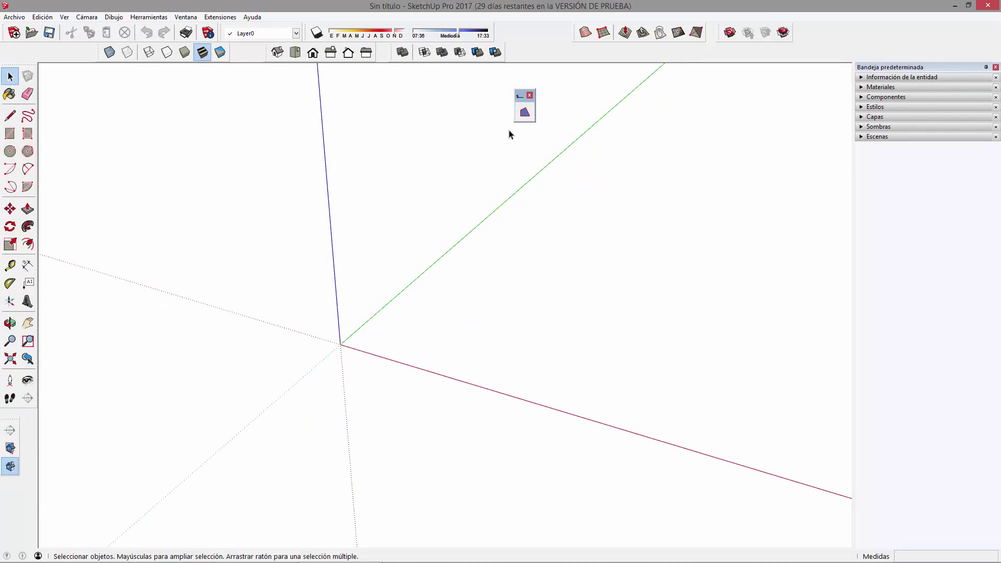
pyautogui.doubleClick(513, 95)
pyautogui.doubleClick(4, 73)
pyautogui.moveTo(523, 99); pyautogui.dragTo(117, 90)
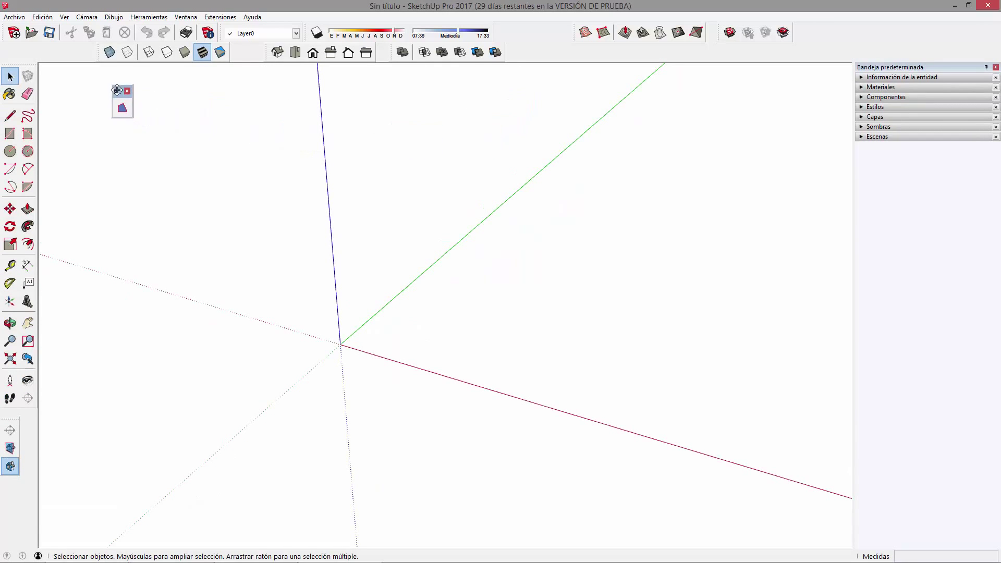
pyautogui.click(124, 115)
# Orbit and zoom the view around the drawing axes
pyautogui.moveTo(247, 211)
pyautogui.mouseDown(button='middle')
pyautogui.moveTo(429, 340)
pyautogui.moveTo(335, 326)
pyautogui.moveTo(383, 316)
pyautogui.moveTo(416, 338)
pyautogui.moveTo(446, 330)
pyautogui.mouseUp(button='middle')
pyautogui.scroll(1, 446, 329)
pyautogui.scroll(2, 444, 330)
pyautogui.moveTo(376, 305)
pyautogui.mouseDown(button='middle')
pyautogui.moveTo(480, 339)
pyautogui.moveTo(554, 327)
pyautogui.mouseUp(button='middle')
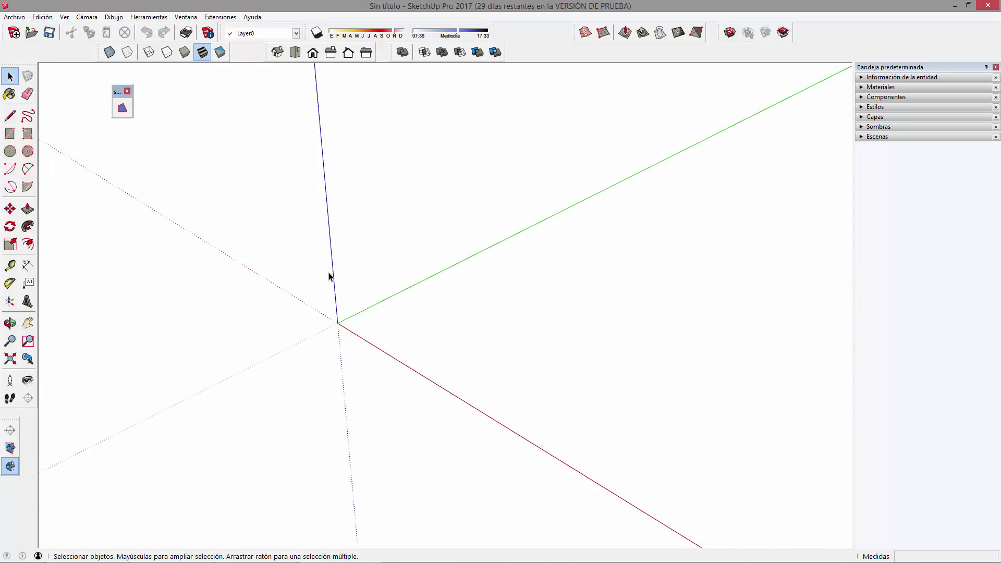
# Draw a large square on the ground and delete its face, keeping the edges
pyautogui.press('r')
pyautogui.click(385, 317)
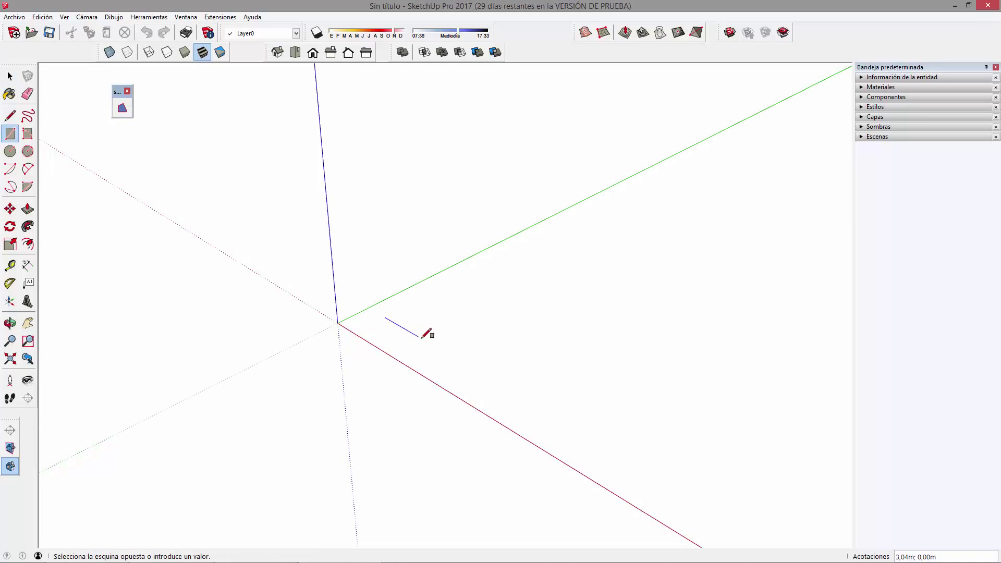
pyautogui.click(622, 331)
pyautogui.press('space')
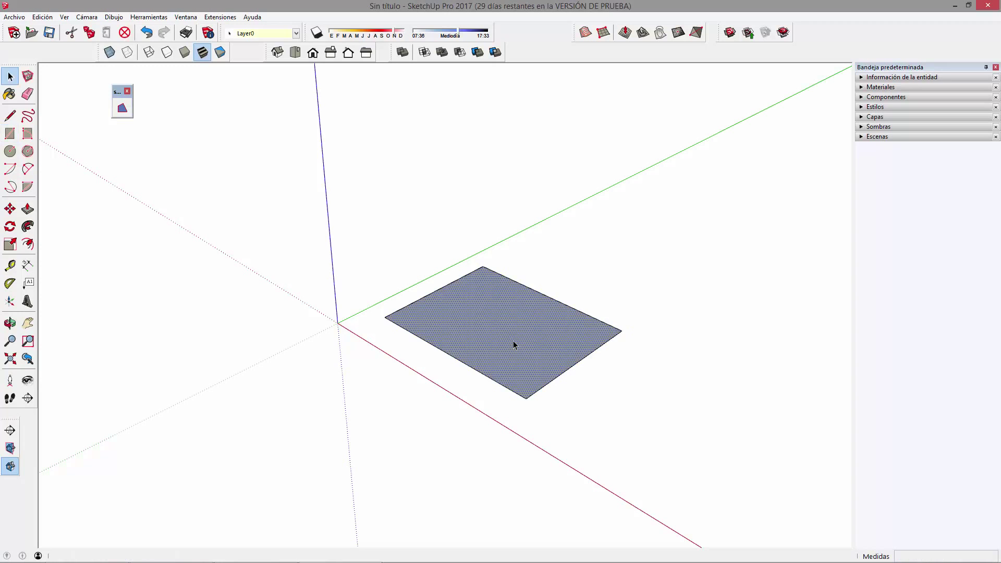
pyautogui.press('Delete')
pyautogui.moveTo(646, 321)
pyautogui.mouseDown(button='middle')
pyautogui.moveTo(709, 358)
pyautogui.moveTo(536, 303)
pyautogui.mouseUp(button='middle')
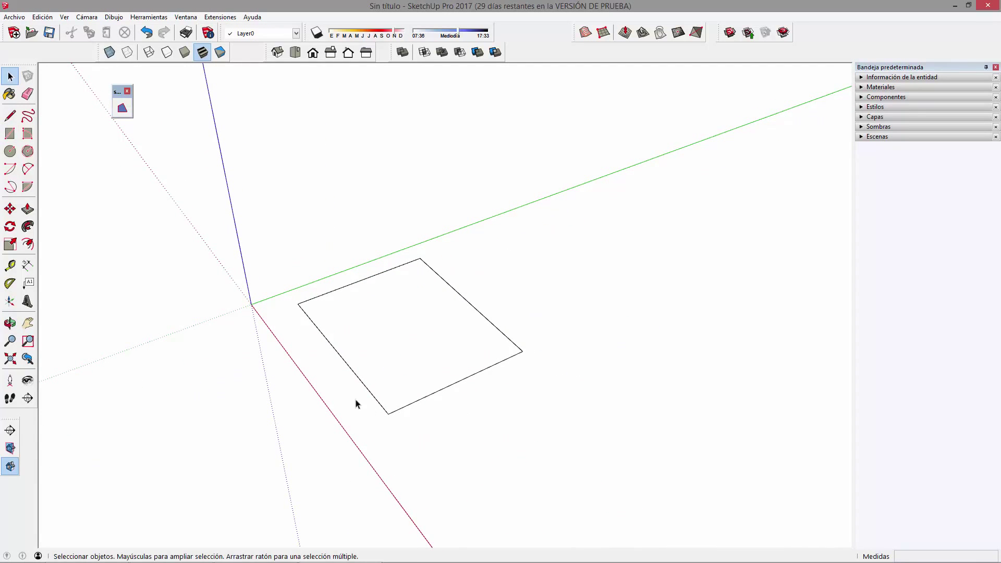
# Draw a narrow rectangle and a smaller square beside it, deleting both faces
pyautogui.press('r')
pyautogui.click(517, 278)
pyautogui.click(618, 328)
pyautogui.click(629, 250)
pyautogui.click(774, 266)
pyautogui.press('space')
pyautogui.click(725, 261)
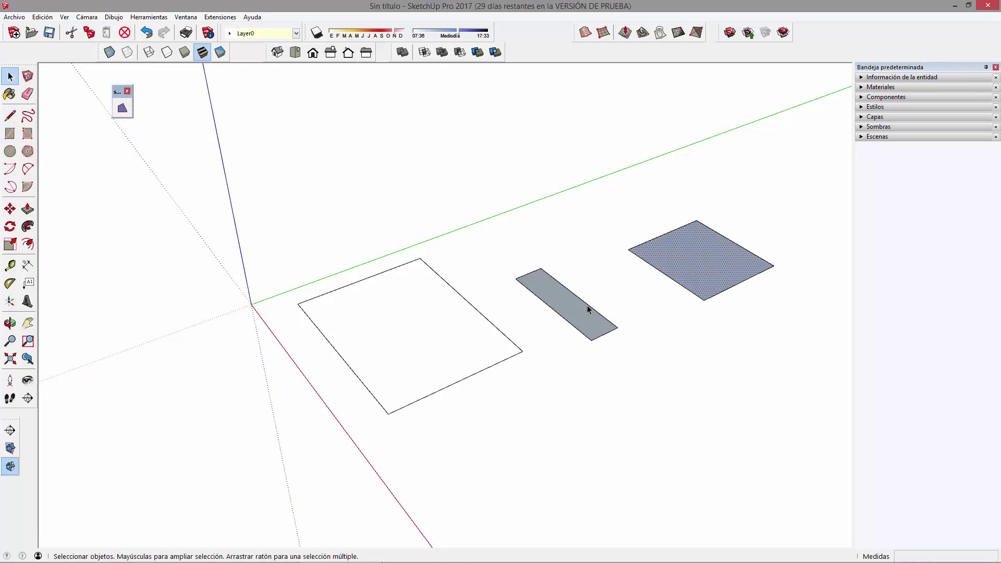
pyautogui.keyDown('shift'); pyautogui.click(578, 314); pyautogui.keyUp('shift')
pyautogui.press('Delete')
pyautogui.moveTo(584, 322)
pyautogui.mouseDown(button='middle')
pyautogui.moveTo(599, 271)
pyautogui.moveTo(732, 134)
pyautogui.moveTo(733, 98)
pyautogui.moveTo(519, 290)
pyautogui.mouseUp(button='middle')
# Window-select the three outlines and orbit to check they are edges only
pyautogui.moveTo(299, 246)
pyautogui.mouseDown()
pyautogui.moveTo(516, 385)
pyautogui.moveTo(555, 434)
pyautogui.mouseUp()
pyautogui.moveTo(497, 245); pyautogui.dragTo(641, 363)
pyautogui.moveTo(570, 196); pyautogui.dragTo(788, 292)
pyautogui.moveTo(796, 297)
pyautogui.mouseDown(button='middle')
pyautogui.moveTo(600, 275)
pyautogui.moveTo(431, 230)
pyautogui.moveTo(405, 265)
pyautogui.mouseUp(button='middle')
pyautogui.moveTo(230, 211)
pyautogui.mouseDown()
pyautogui.moveTo(297, 238)
pyautogui.moveTo(468, 363)
pyautogui.moveTo(540, 371)
pyautogui.mouseUp()
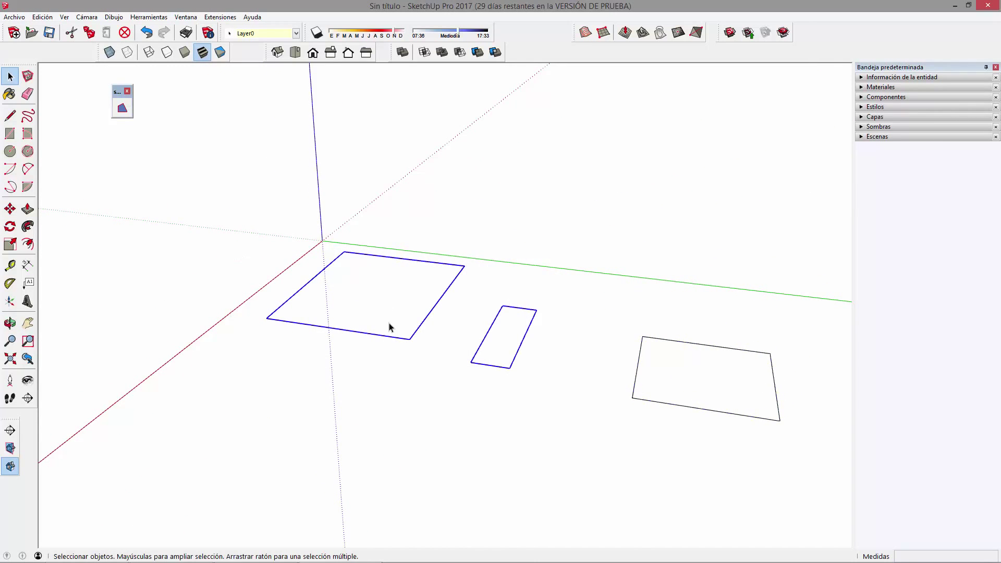
pyautogui.moveTo(369, 305)
pyautogui.mouseDown(button='middle')
pyautogui.moveTo(595, 329)
pyautogui.moveTo(313, 345)
pyautogui.moveTo(364, 320)
pyautogui.moveTo(352, 375)
pyautogui.mouseUp(button='middle')
pyautogui.moveTo(293, 320); pyautogui.dragTo(398, 324, button='middle')
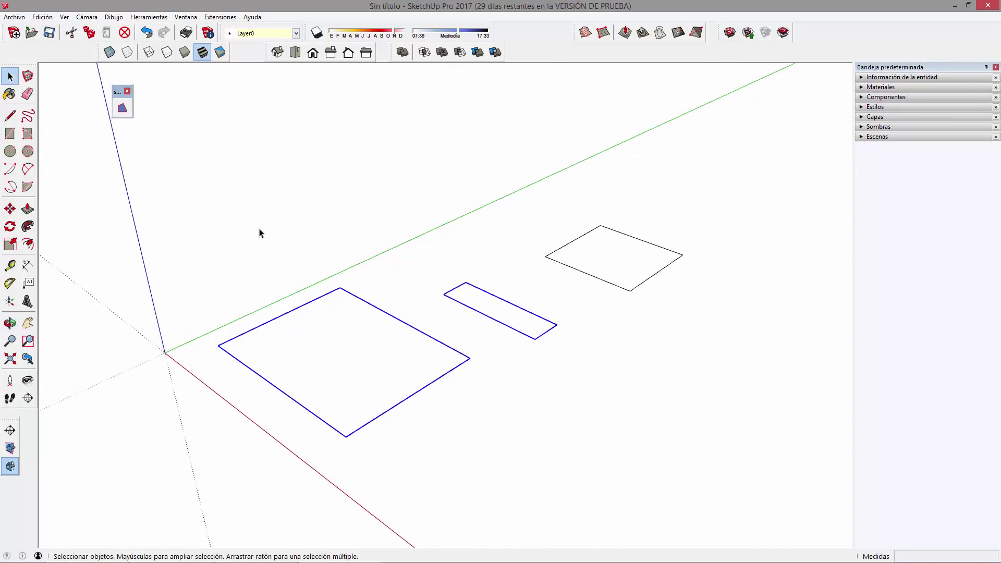
# Retrace edges of the big square and narrow rectangle so both fill with faces
pyautogui.click(146, 206)
pyautogui.click(9, 115)
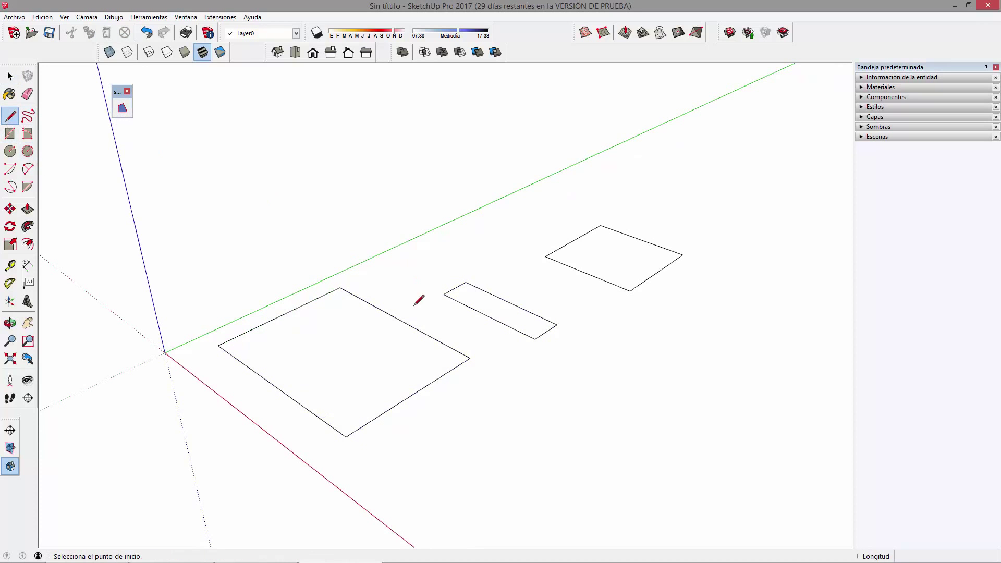
pyautogui.click(340, 288)
pyautogui.click(470, 358)
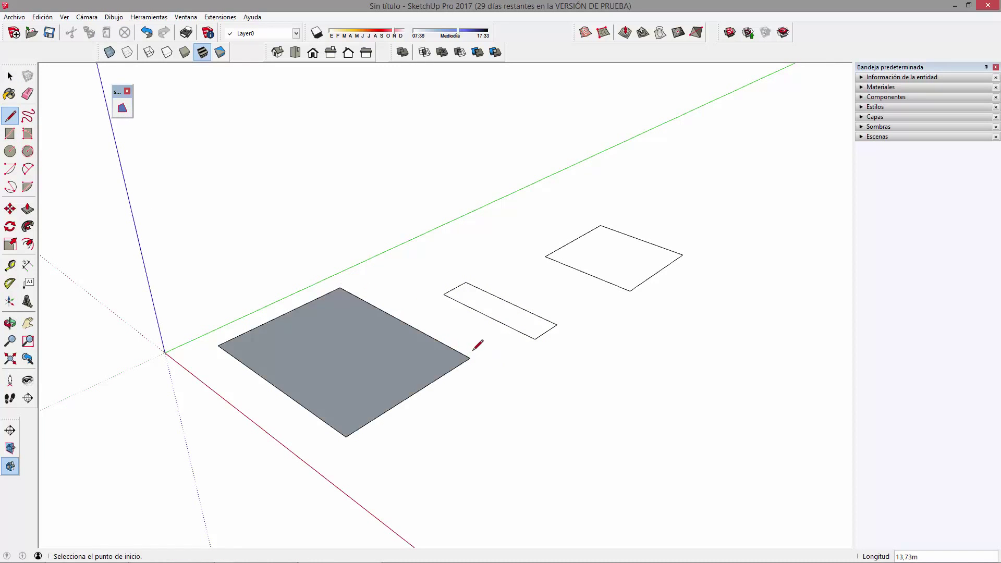
pyautogui.click(464, 302)
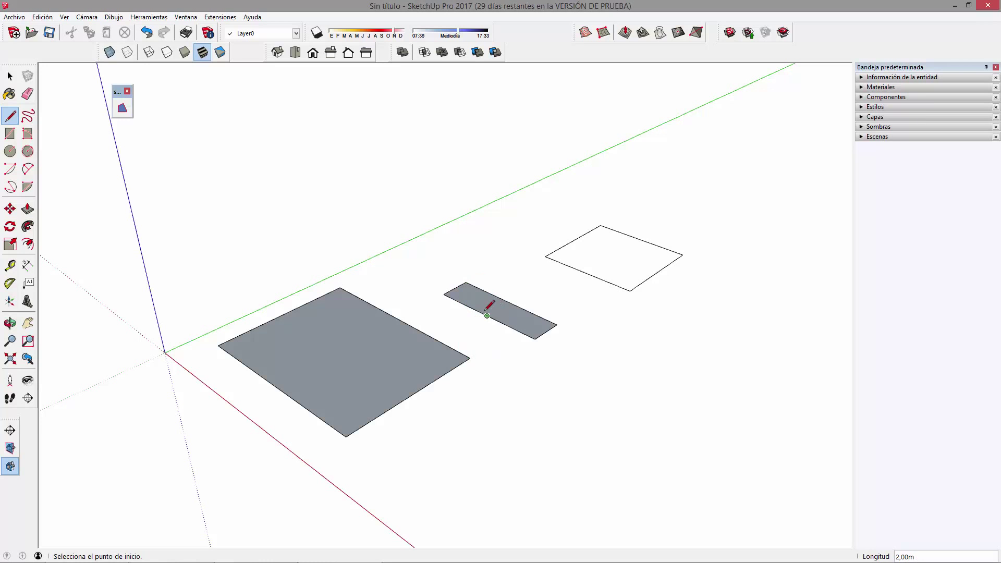
pyautogui.press('space')
# Push/pull the large square face upward into a box
pyautogui.scroll(2, 498, 324)
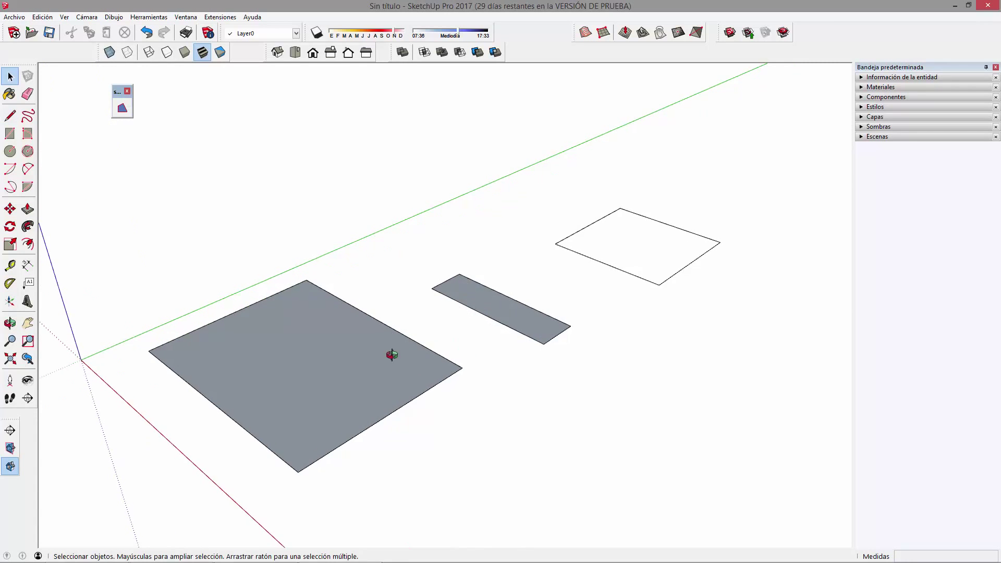
pyautogui.moveTo(391, 353); pyautogui.dragTo(312, 286, button='middle')
pyautogui.click(299, 340)
pyautogui.moveTo(316, 343); pyautogui.dragTo(454, 339, button='middle')
pyautogui.click(489, 316)
pyautogui.click(27, 209)
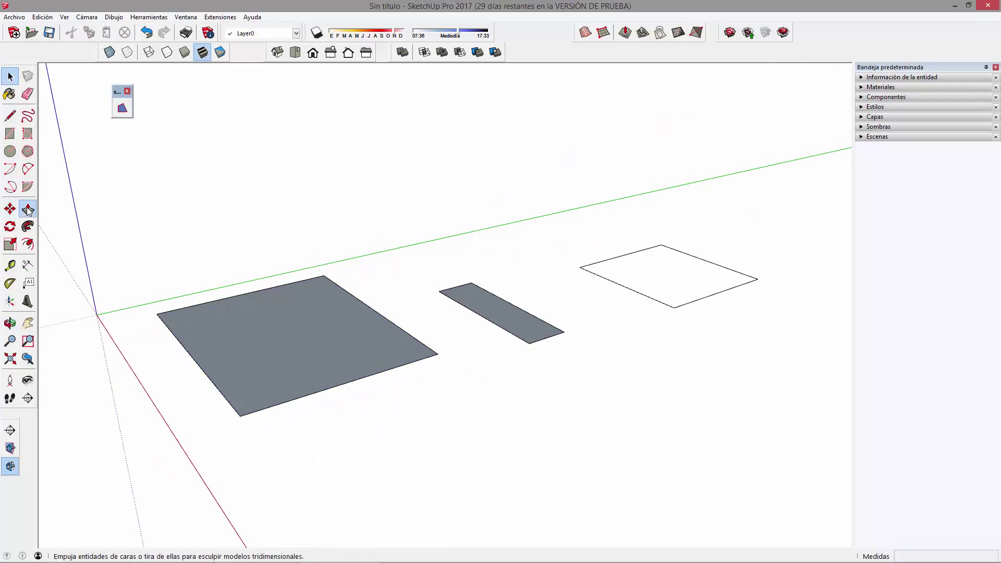
pyautogui.moveTo(302, 340); pyautogui.dragTo(327, 268)
pyautogui.click(327, 268)
# Extrude the narrow rectangle's face upward into a box 0,91m tall
pyautogui.press('Delete')
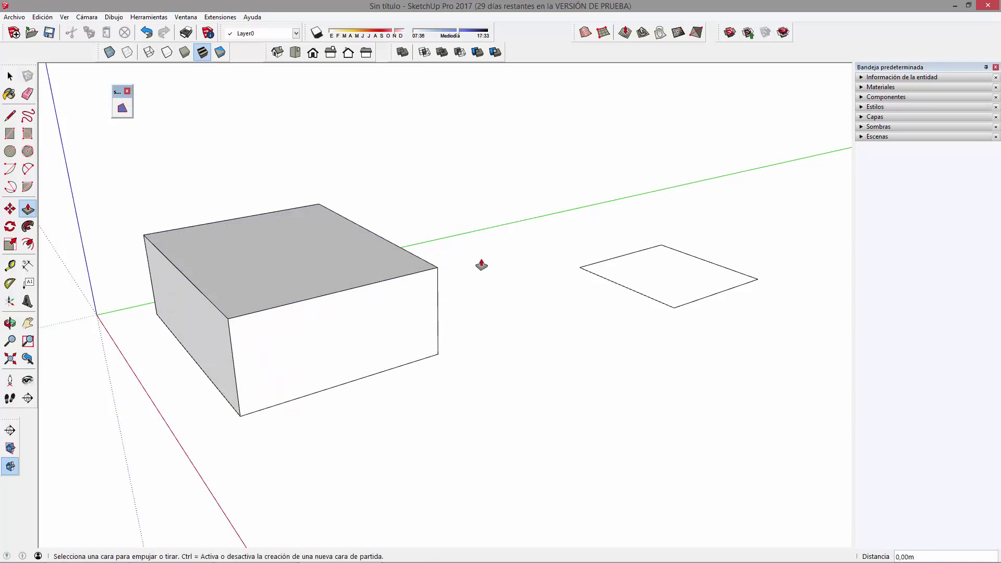
pyautogui.hotkey('ctrl', 'z')
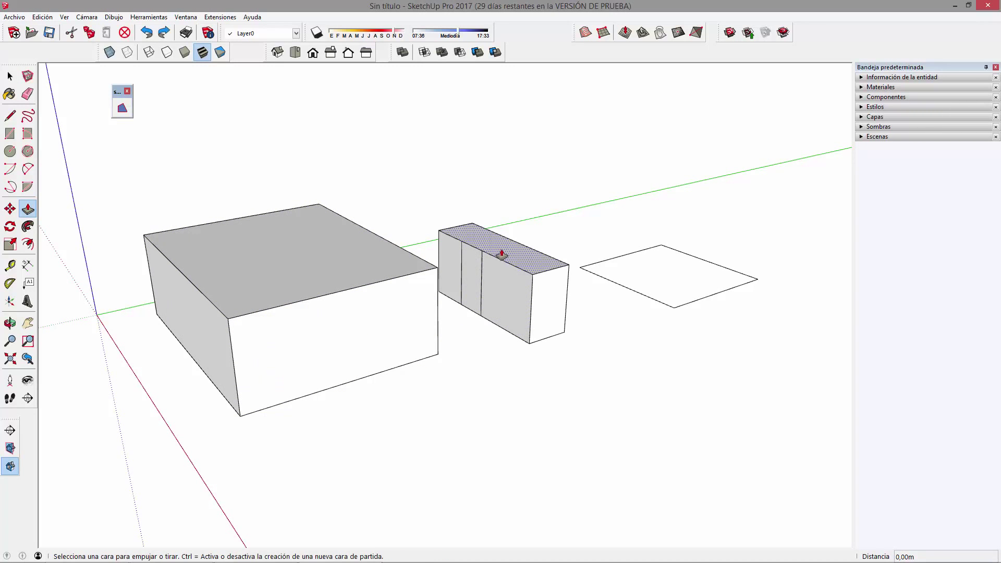
pyautogui.click(502, 252)
pyautogui.click(510, 244)
# Orbit around the boxes, then undo three times back to bare outlines
pyautogui.moveTo(543, 313); pyautogui.dragTo(536, 353, button='middle')
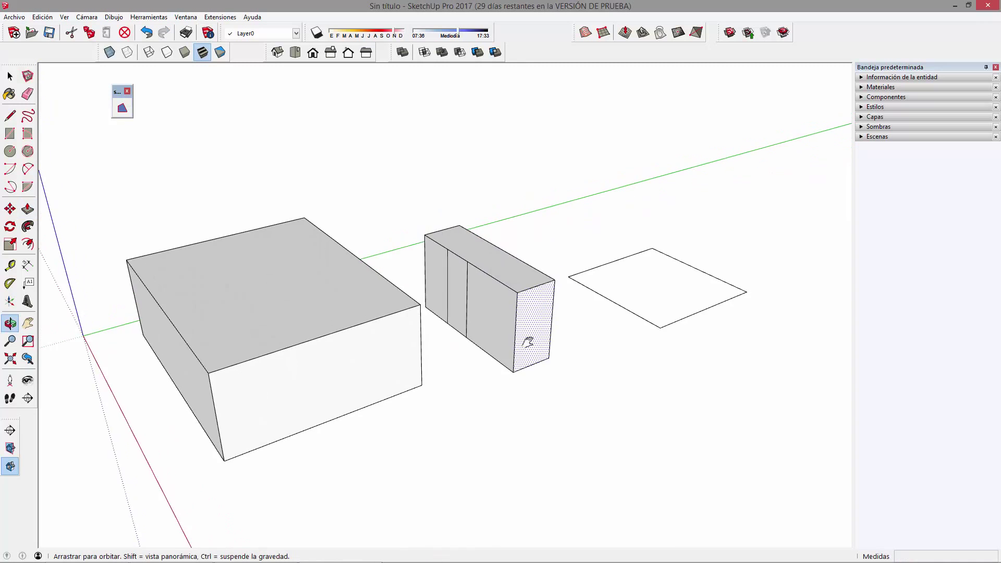
pyautogui.moveTo(574, 296); pyautogui.dragTo(568, 308, button='middle')
pyautogui.moveTo(402, 239)
pyautogui.mouseDown(button='middle')
pyautogui.moveTo(548, 285)
pyautogui.moveTo(570, 346)
pyautogui.moveTo(377, 322)
pyautogui.moveTo(303, 328)
pyautogui.mouseUp(button='middle')
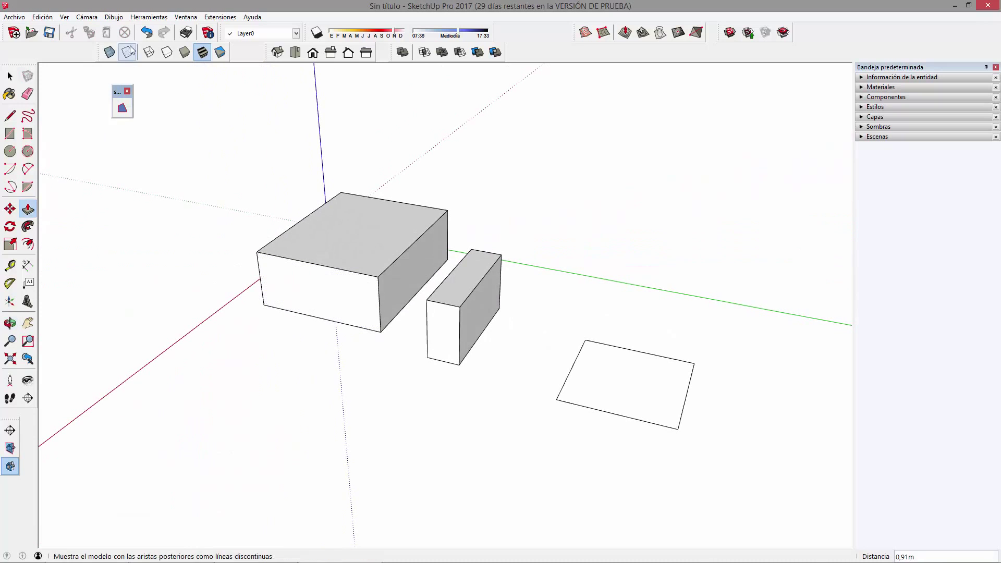
pyautogui.click(147, 35)
pyautogui.click(147, 34)
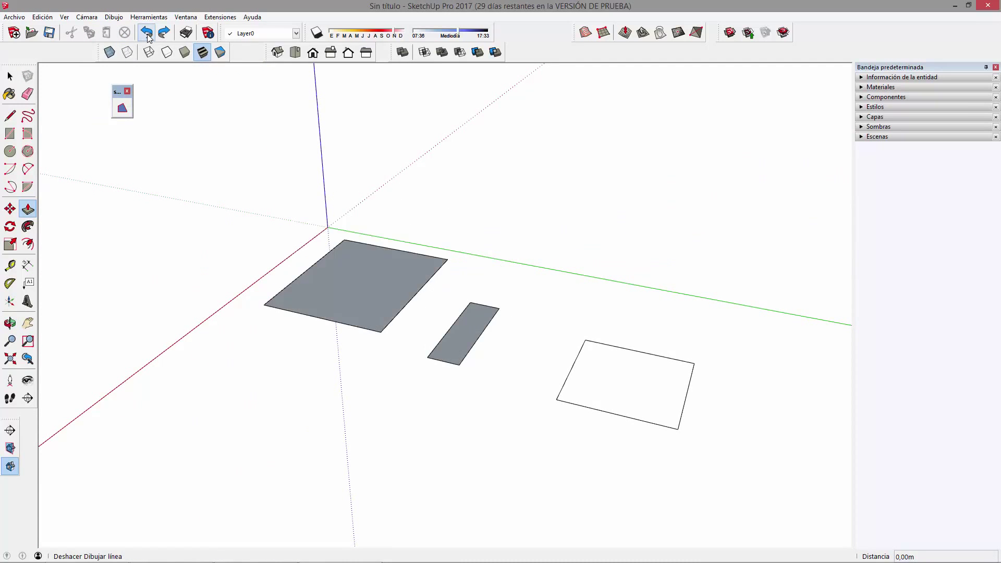
pyautogui.click(147, 34)
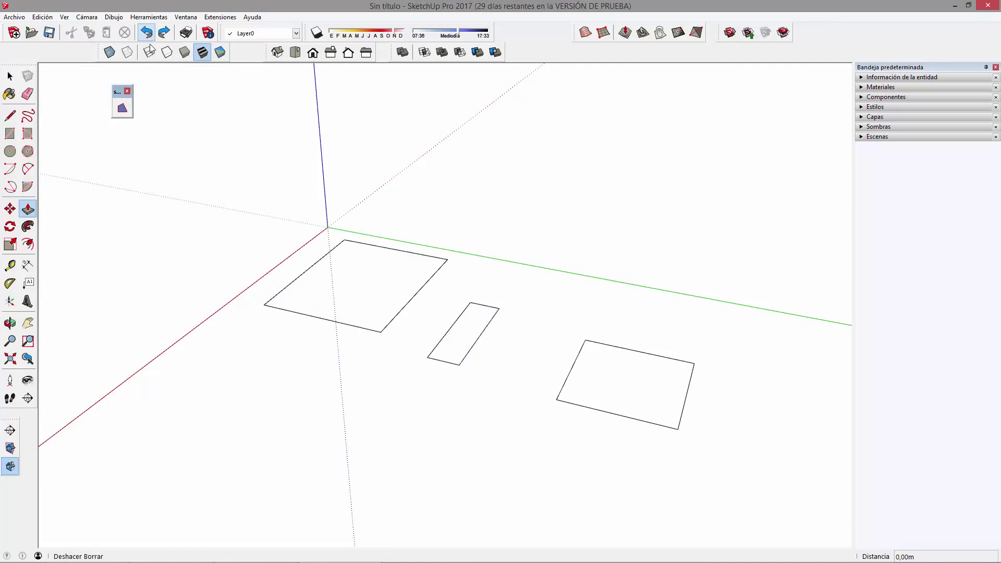
# Select the three rectangles and Move-copy them twice across the ground plane
pyautogui.moveTo(369, 387)
pyautogui.mouseDown(button='middle')
pyautogui.moveTo(525, 381)
pyautogui.moveTo(472, 353)
pyautogui.mouseUp(button='middle')
pyautogui.moveTo(273, 252); pyautogui.dragTo(742, 421)
pyautogui.moveTo(742, 420)
pyautogui.mouseDown(button='middle')
pyautogui.moveTo(619, 405)
pyautogui.moveTo(292, 241)
pyautogui.mouseUp(button='middle')
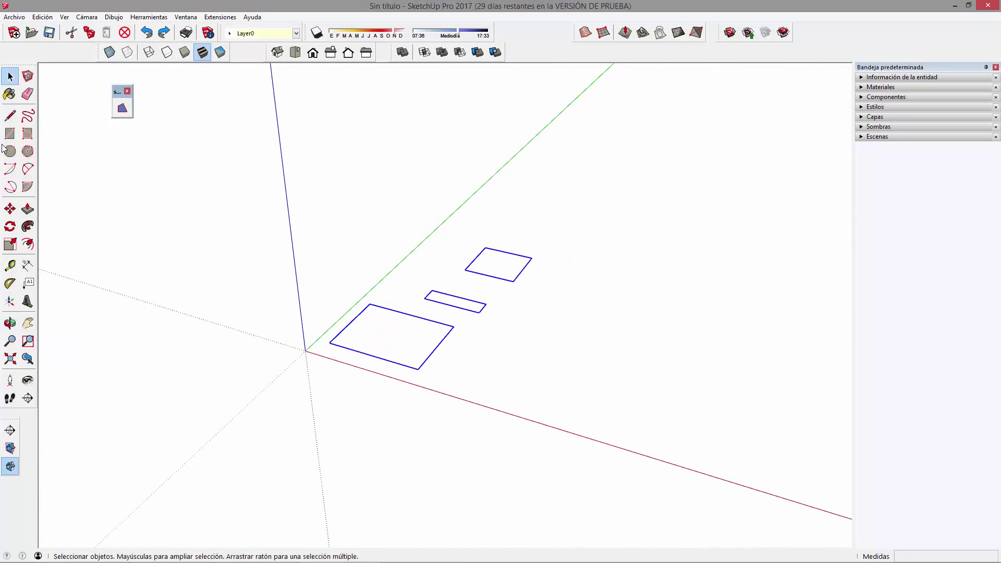
pyautogui.click(10, 208)
pyautogui.moveTo(488, 314); pyautogui.dragTo(376, 367, button='middle')
pyautogui.click(363, 361)
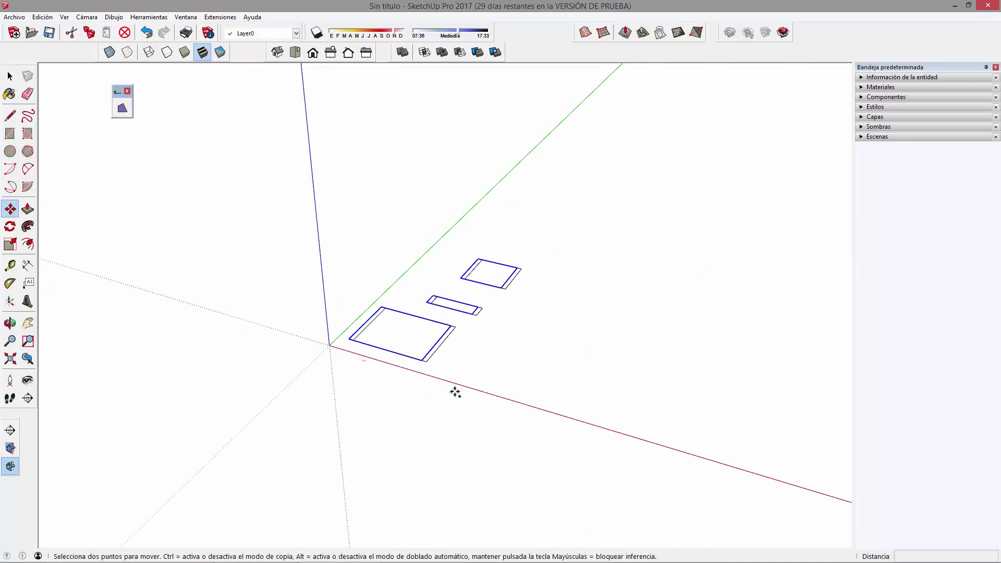
pyautogui.click(537, 365)
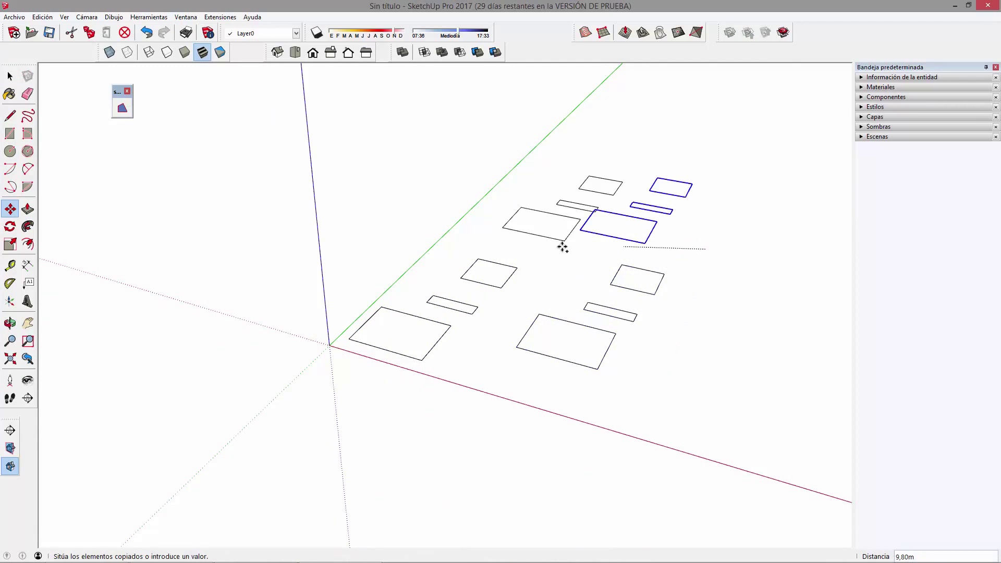
pyautogui.click(557, 242)
# Place another copy at the lower right, then orbit and select all copies to review them
pyautogui.click(787, 265)
pyautogui.click(662, 246)
pyautogui.click(666, 376)
pyautogui.moveTo(666, 376)
pyautogui.mouseDown(button='middle')
pyautogui.moveTo(583, 342)
pyautogui.moveTo(500, 401)
pyautogui.mouseUp(button='middle')
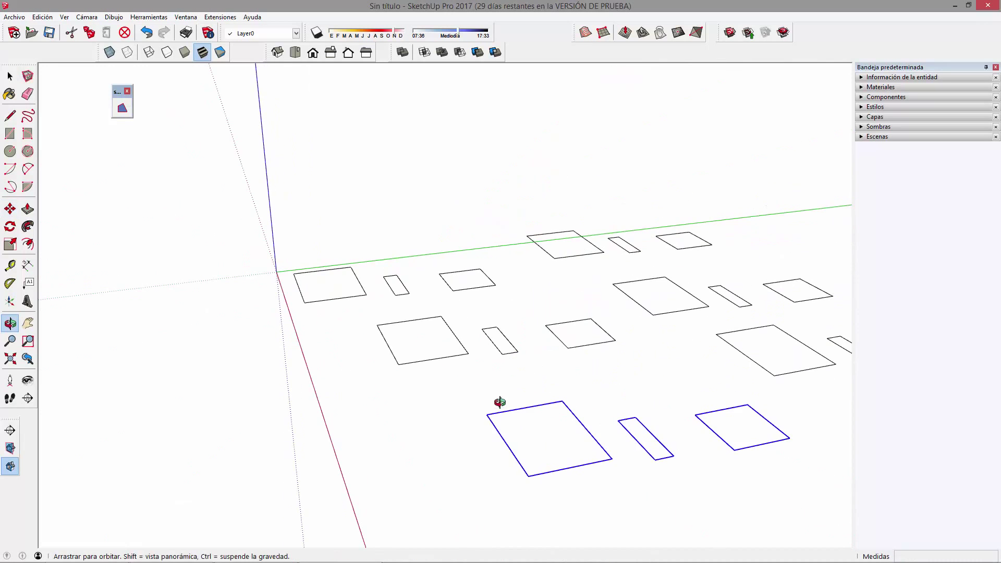
pyautogui.press('space')
pyautogui.click(597, 347)
pyautogui.moveTo(597, 346); pyautogui.dragTo(270, 248, button='middle')
pyautogui.moveTo(248, 178); pyautogui.dragTo(804, 493)
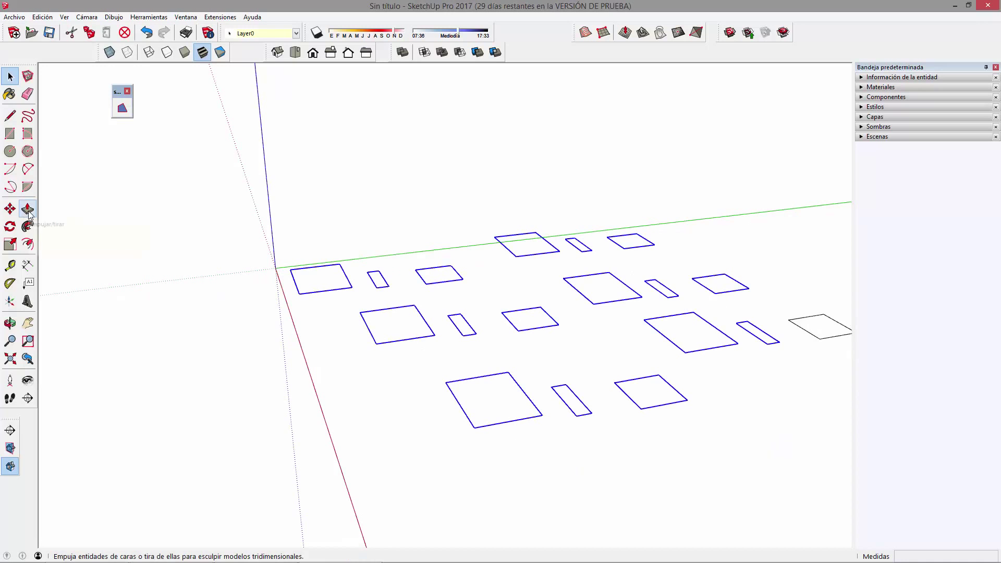
pyautogui.moveTo(288, 300)
pyautogui.mouseDown(button='middle')
pyautogui.moveTo(563, 342)
pyautogui.moveTo(456, 385)
pyautogui.mouseUp(button='middle')
pyautogui.click(456, 385)
pyautogui.moveTo(431, 351); pyautogui.dragTo(435, 369, button='middle')
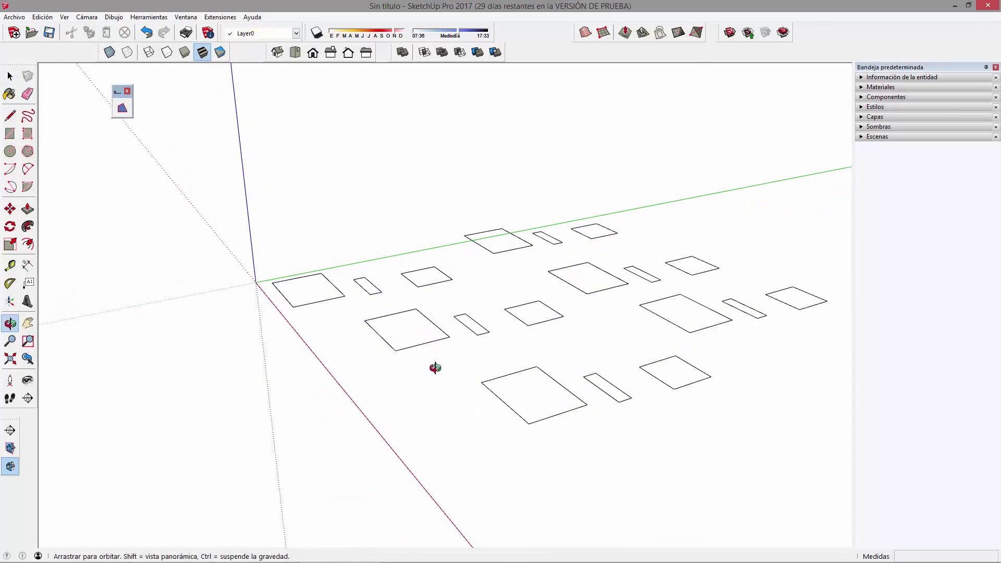
pyautogui.click(10, 115)
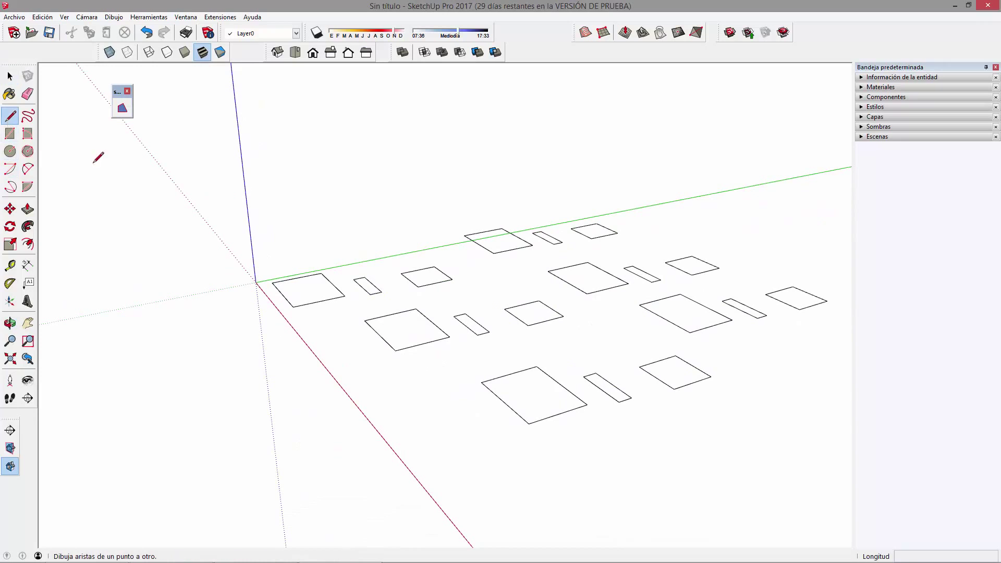
pyautogui.click(323, 274)
pyautogui.click(344, 295)
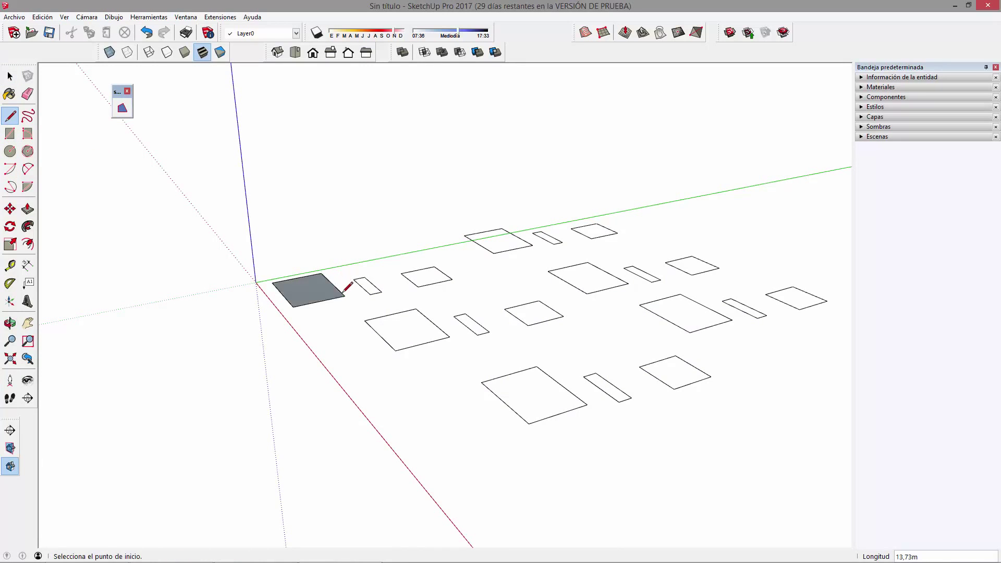
pyautogui.click(384, 316)
pyautogui.click(403, 311)
pyautogui.click(514, 307)
pyautogui.moveTo(515, 351)
pyautogui.mouseDown(button='middle')
pyautogui.moveTo(371, 376)
pyautogui.moveTo(600, 410)
pyautogui.moveTo(380, 340)
pyautogui.moveTo(476, 367)
pyautogui.mouseUp(button='middle')
pyautogui.press('space')
pyautogui.scroll(-3, 476, 367)
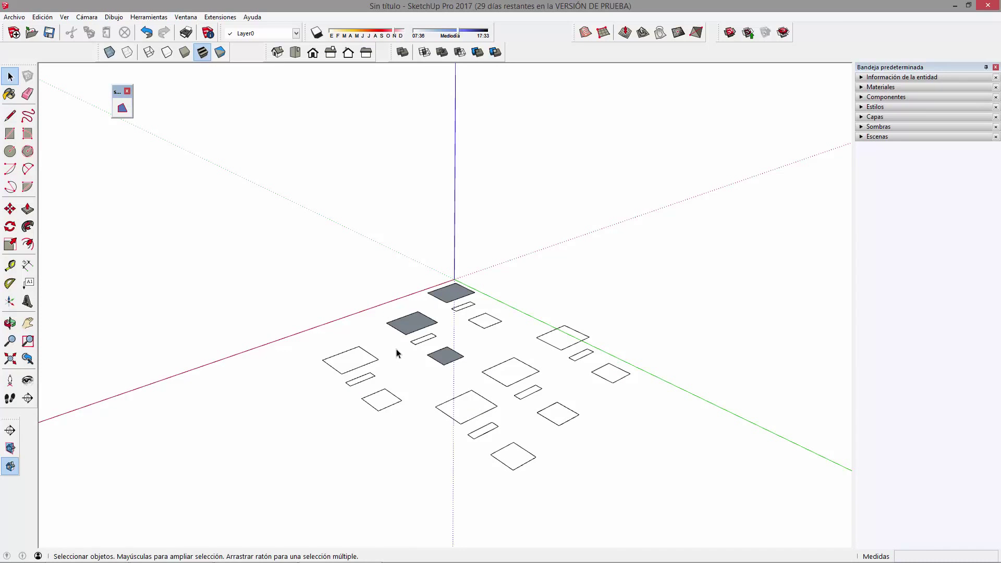
pyautogui.hotkey('ctrl', 'z')
pyautogui.hotkey('ctrl', 'z')
pyautogui.hotkey('ctrl', 'z')
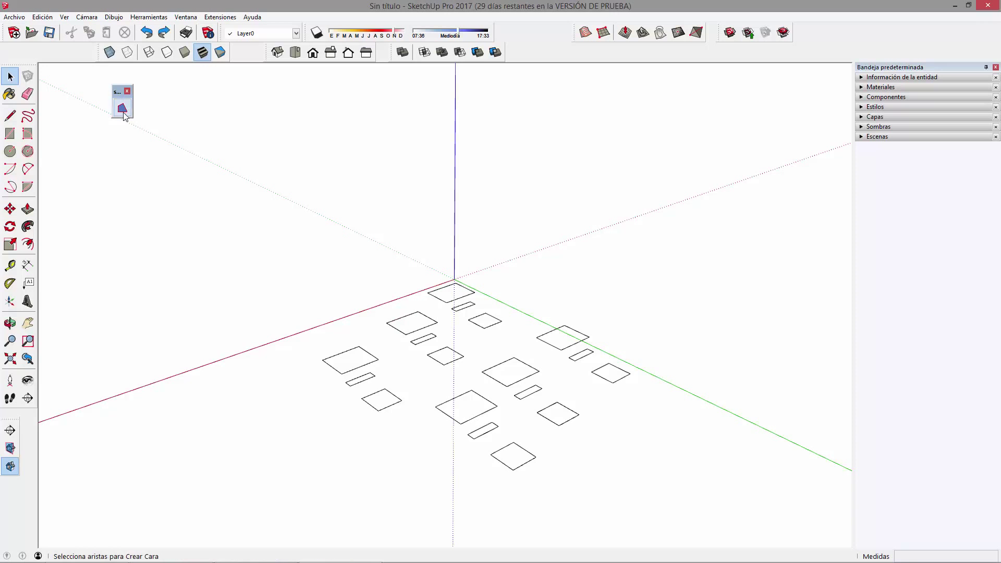
# Select all rectangle outlines and apply Make Face to them
pyautogui.moveTo(236, 216); pyautogui.dragTo(707, 506)
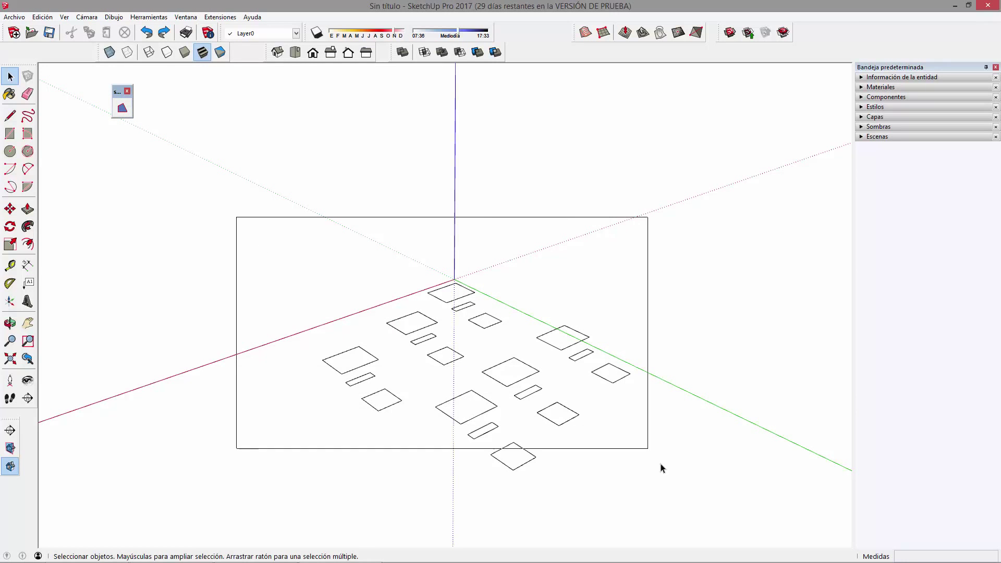
pyautogui.moveTo(384, 328); pyautogui.dragTo(442, 259, button='middle')
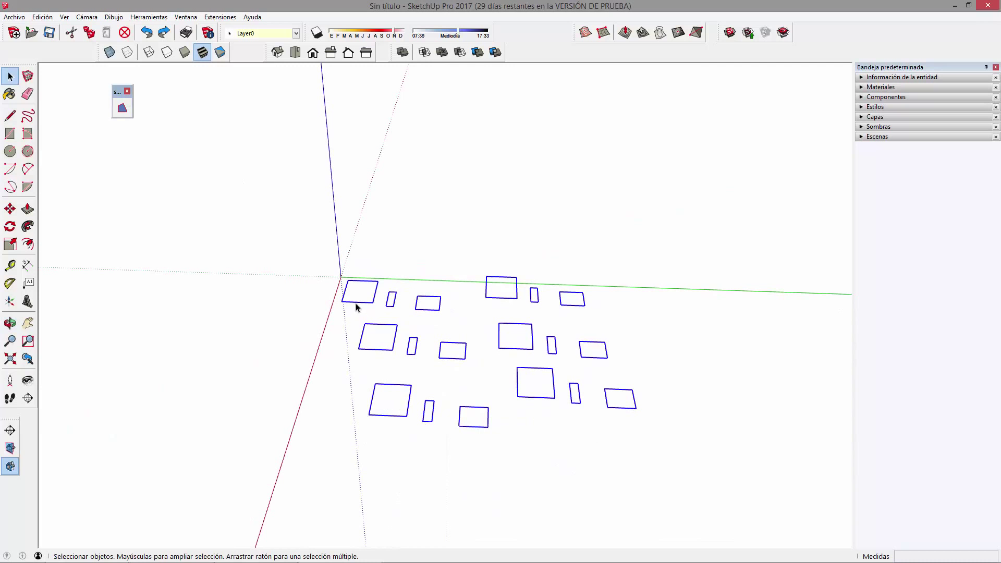
pyautogui.moveTo(349, 304); pyautogui.dragTo(474, 379, button='middle')
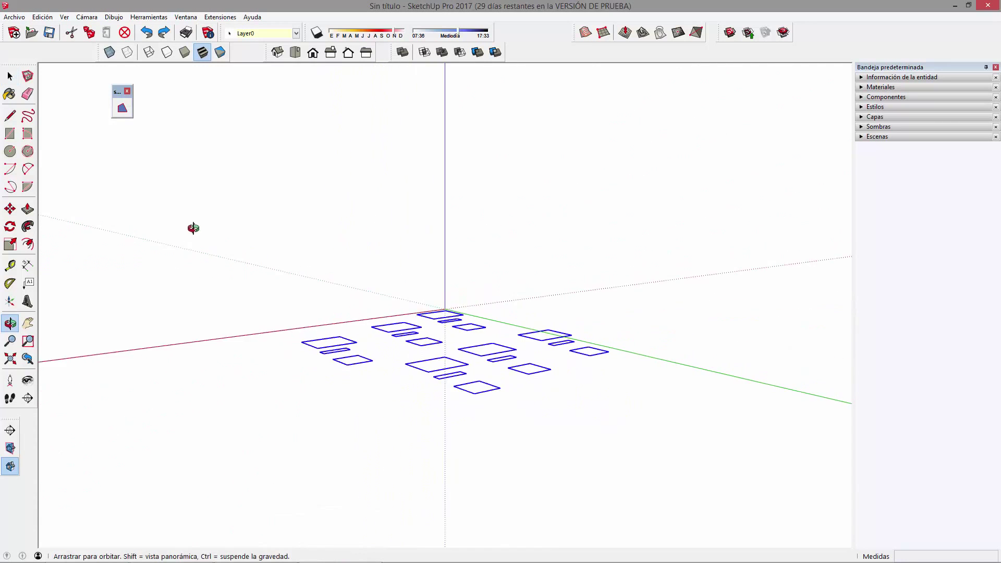
pyautogui.click(122, 108)
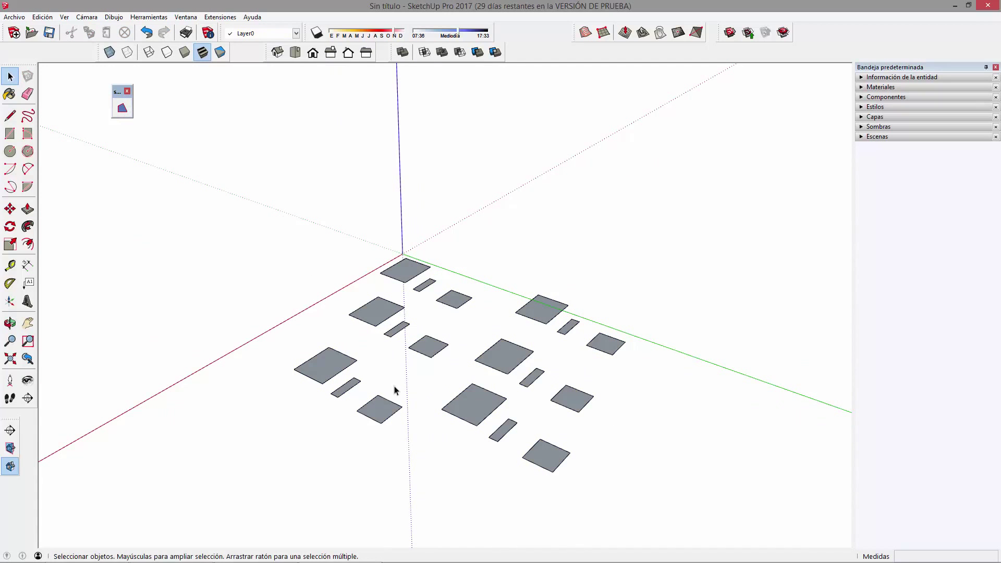
# Push/pull seven of the squares upward into boxes and cubes
pyautogui.moveTo(259, 215); pyautogui.dragTo(492, 343)
pyautogui.scroll(1, 510, 416)
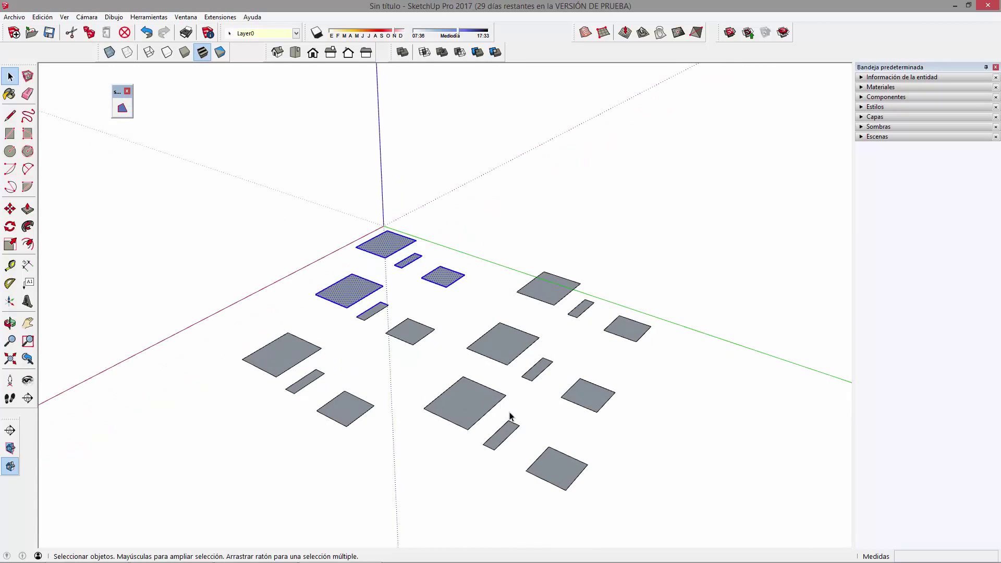
pyautogui.click(28, 209)
pyautogui.moveTo(398, 244); pyautogui.dragTo(398, 208)
pyautogui.moveTo(525, 282); pyautogui.dragTo(397, 219)
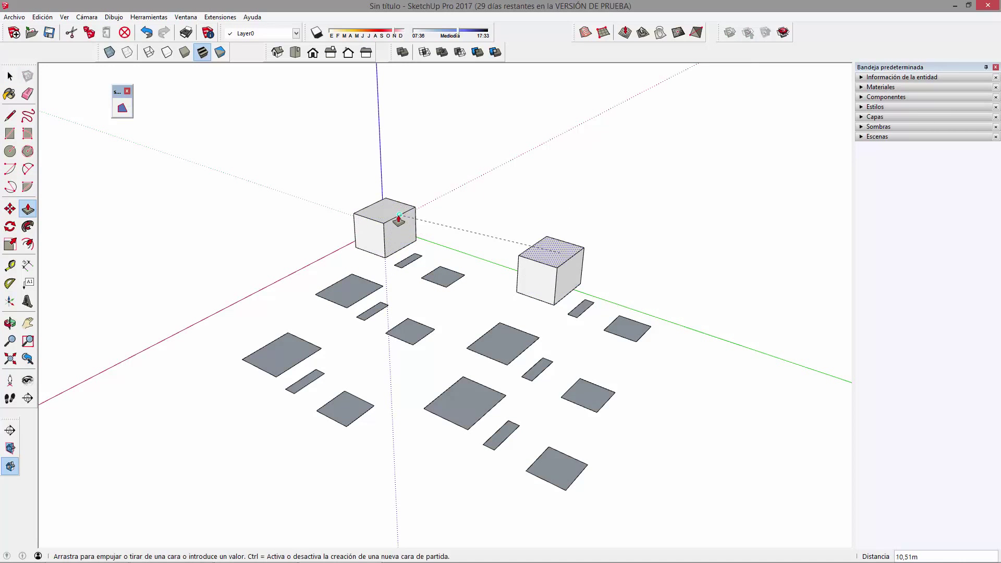
pyautogui.moveTo(446, 277); pyautogui.dragTo(446, 266)
pyautogui.moveTo(496, 339); pyautogui.dragTo(498, 311)
pyautogui.moveTo(614, 334); pyautogui.dragTo(614, 308)
pyautogui.moveTo(587, 389); pyautogui.dragTo(586, 365)
pyautogui.moveTo(558, 460); pyautogui.dragTo(556, 435)
pyautogui.scroll(-1, 510, 331)
# Window-select every object in the model and delete it
pyautogui.press('space')
pyautogui.moveTo(206, 165); pyautogui.dragTo(695, 486)
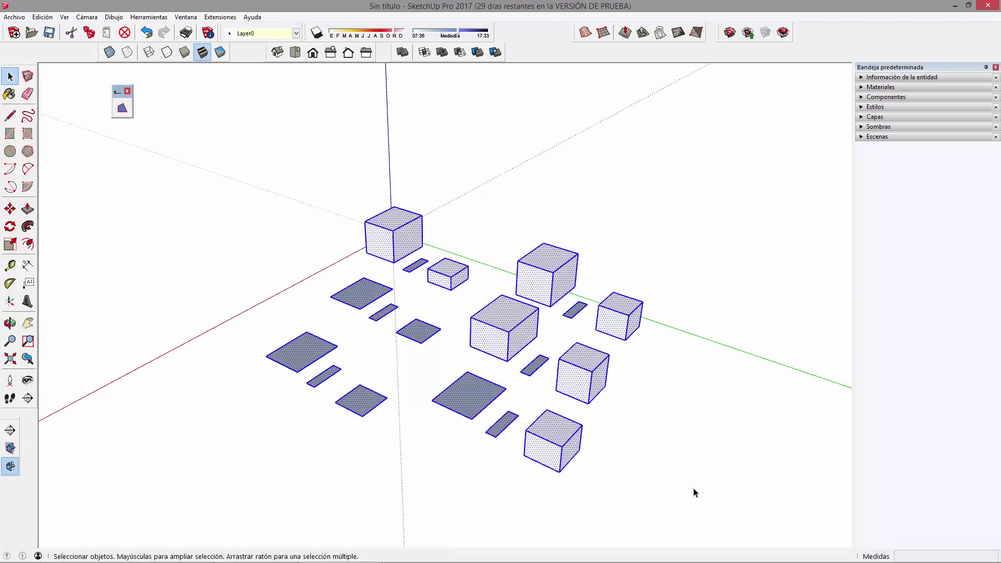
pyautogui.press('Delete')
pyautogui.moveTo(336, 332)
pyautogui.mouseDown(button='middle')
pyautogui.moveTo(432, 270)
pyautogui.moveTo(391, 291)
pyautogui.moveTo(275, 186)
pyautogui.mouseUp(button='middle')
# Start File > Import, browse into the Curso SketchUp_ Material Alumno folder, and show AutoCAD files
pyautogui.click(13, 17)
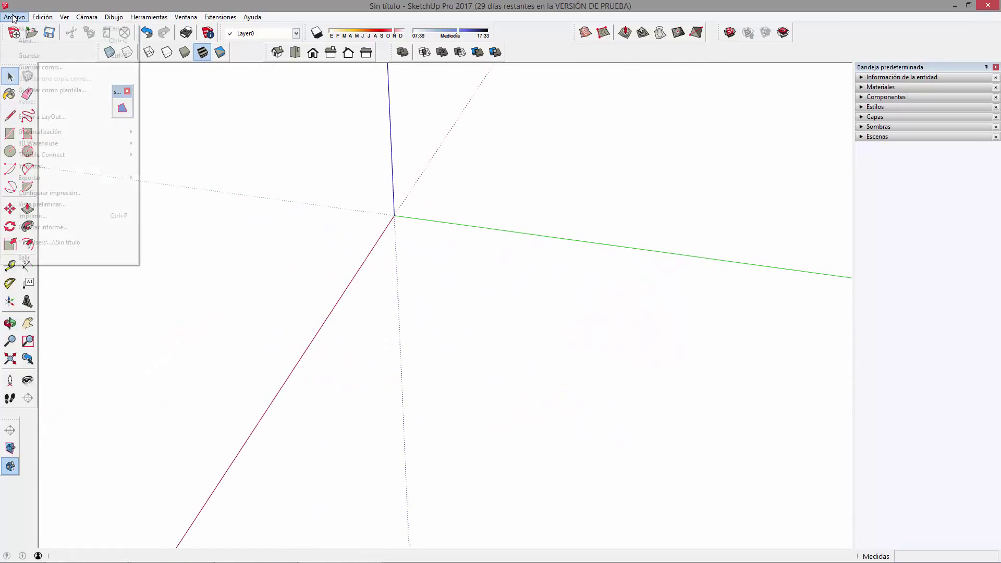
pyautogui.click(74, 166)
pyautogui.doubleClick(409, 94)
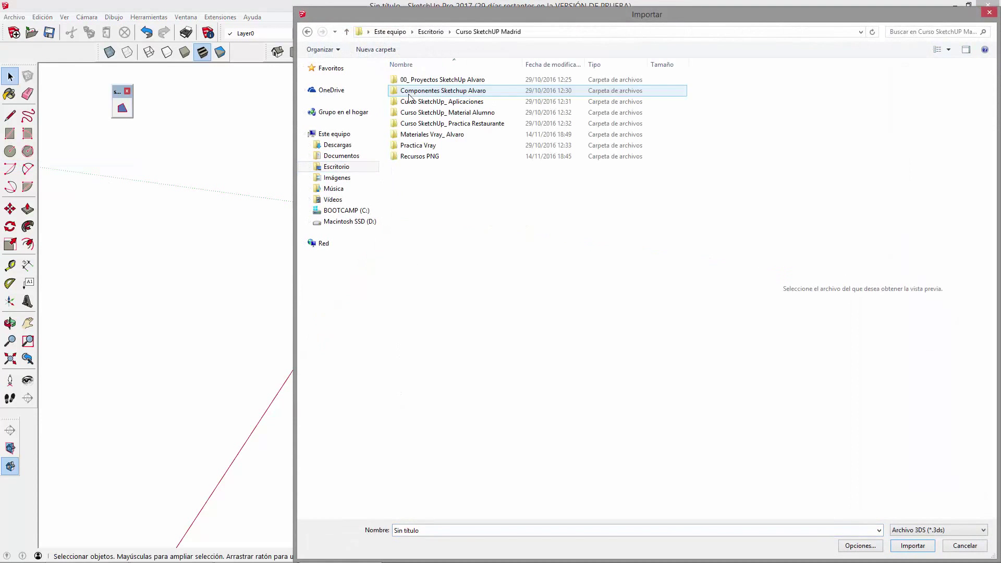
pyautogui.doubleClick(466, 115)
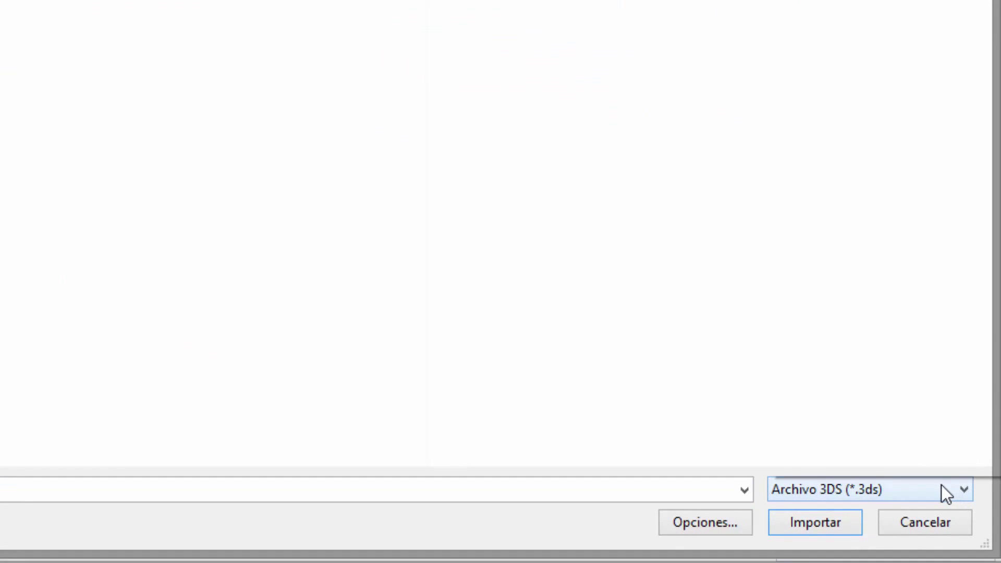
pyautogui.click(946, 494)
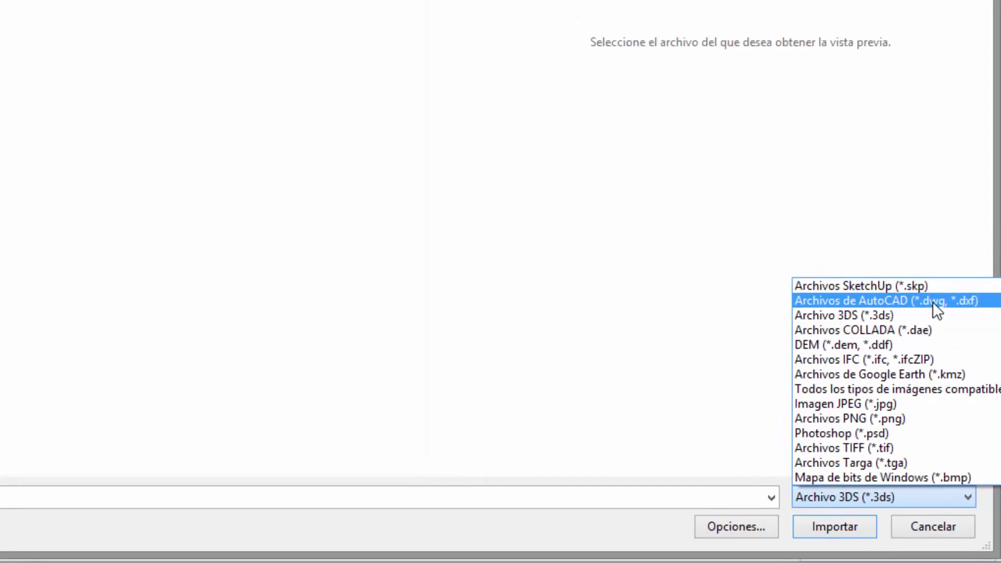
pyautogui.click(925, 270)
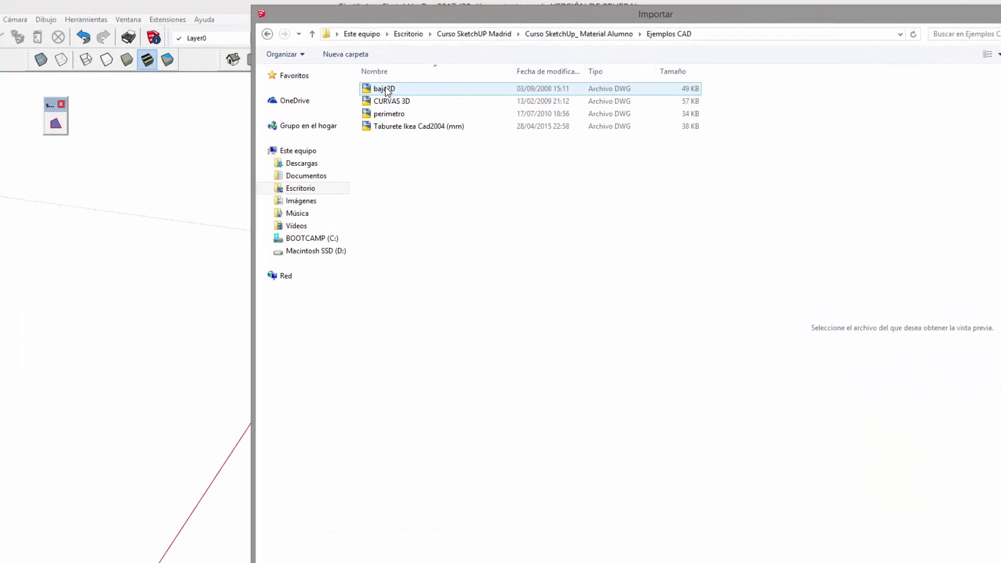
# Preview the drawings there, then import 'Taburete Ikea Cad2004 (mm)'
pyautogui.click(416, 110)
pyautogui.click(230, 210)
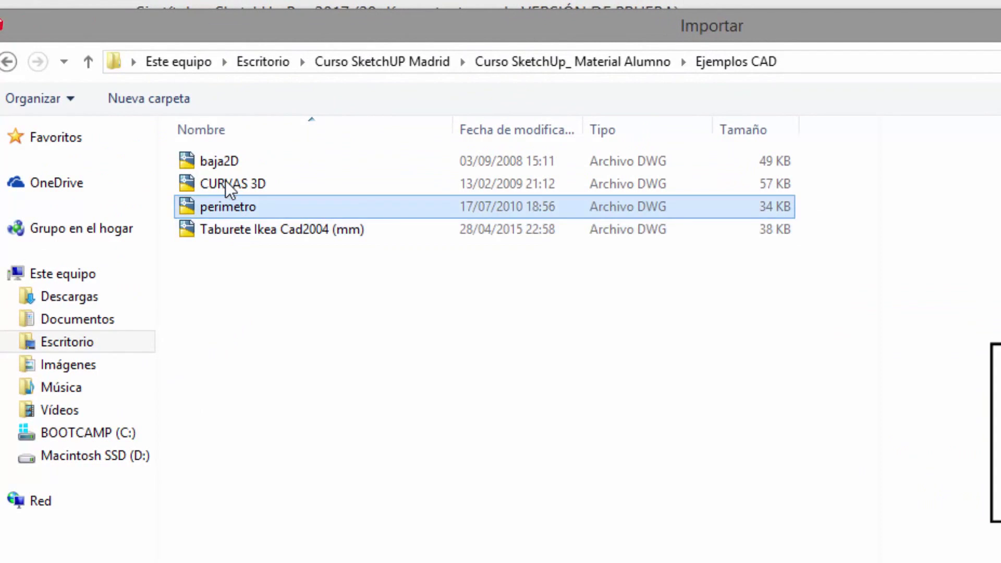
pyautogui.click(223, 164)
pyautogui.click(230, 191)
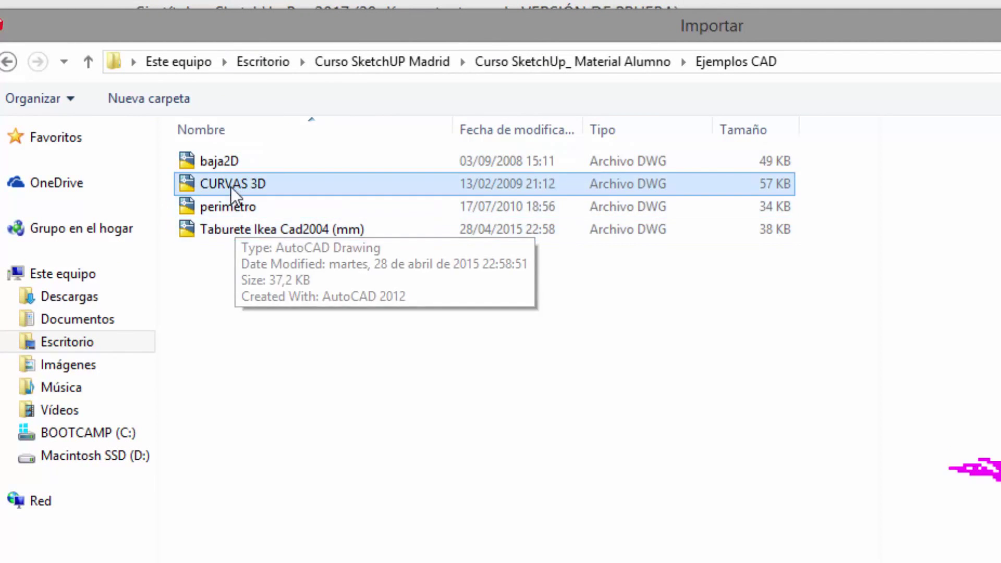
pyautogui.click(252, 229)
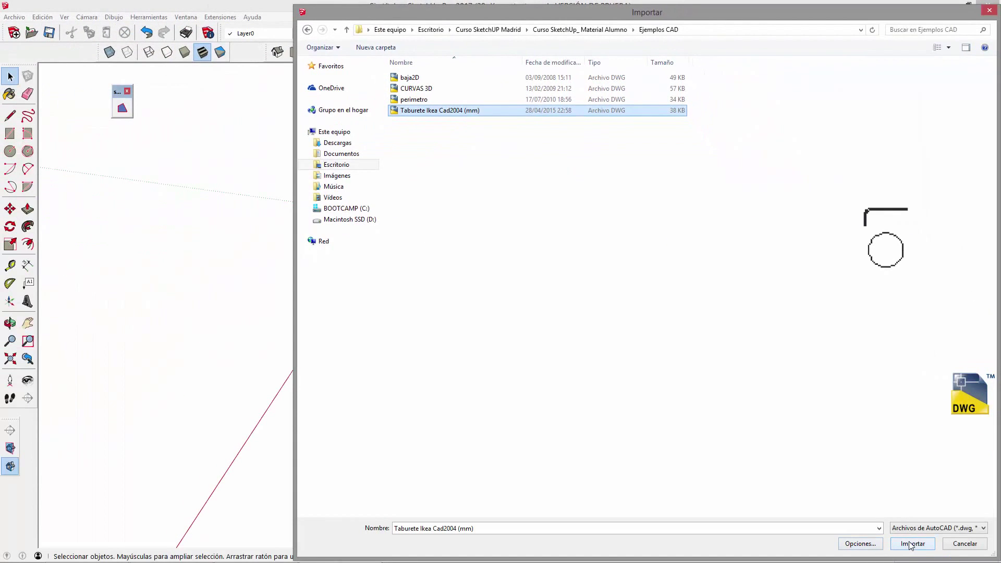
pyautogui.click(912, 544)
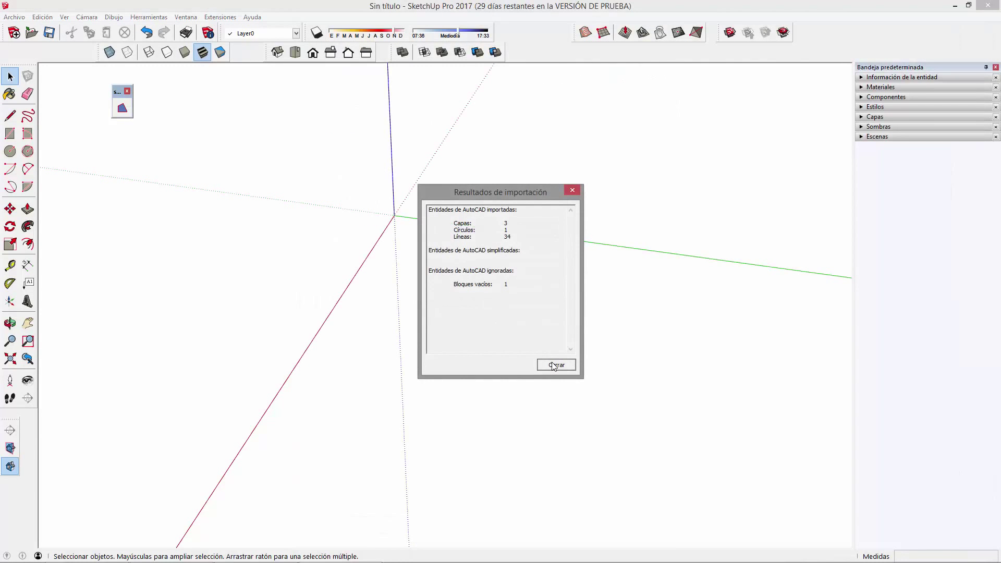
# Close the import report and zoom extents to show the circular seat and bent leg outlines
pyautogui.click(555, 366)
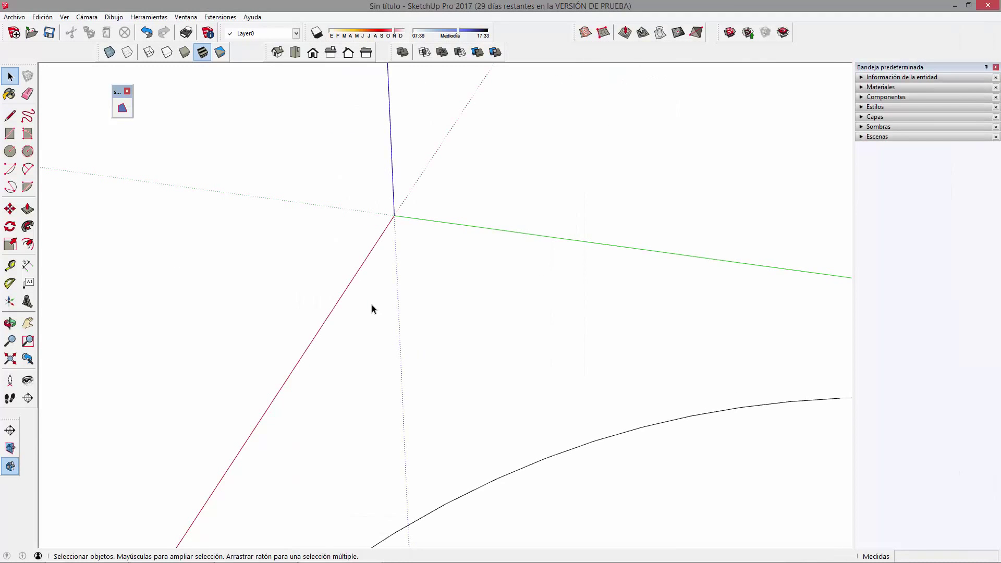
pyautogui.moveTo(480, 301); pyautogui.dragTo(409, 185, button='middle')
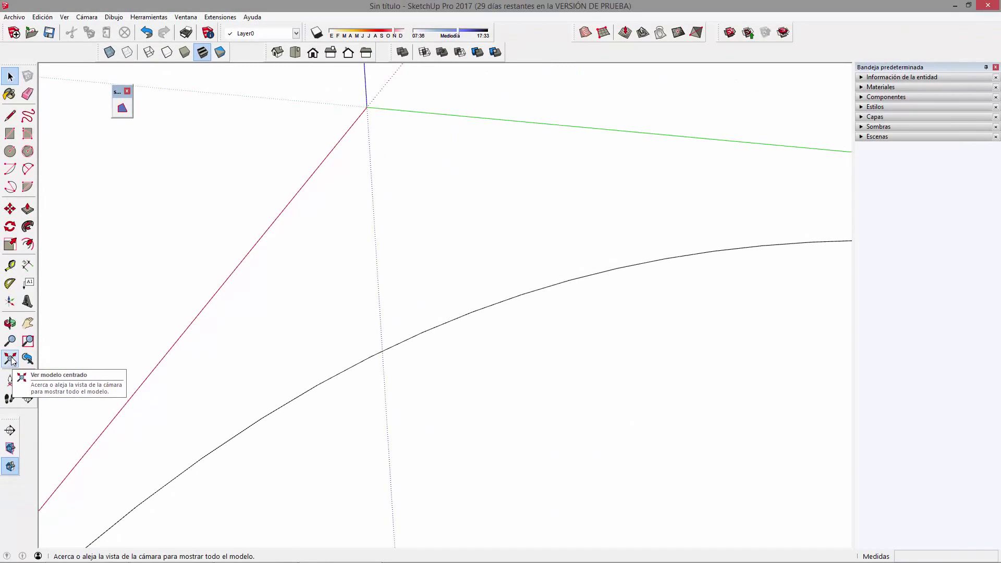
pyautogui.click(11, 360)
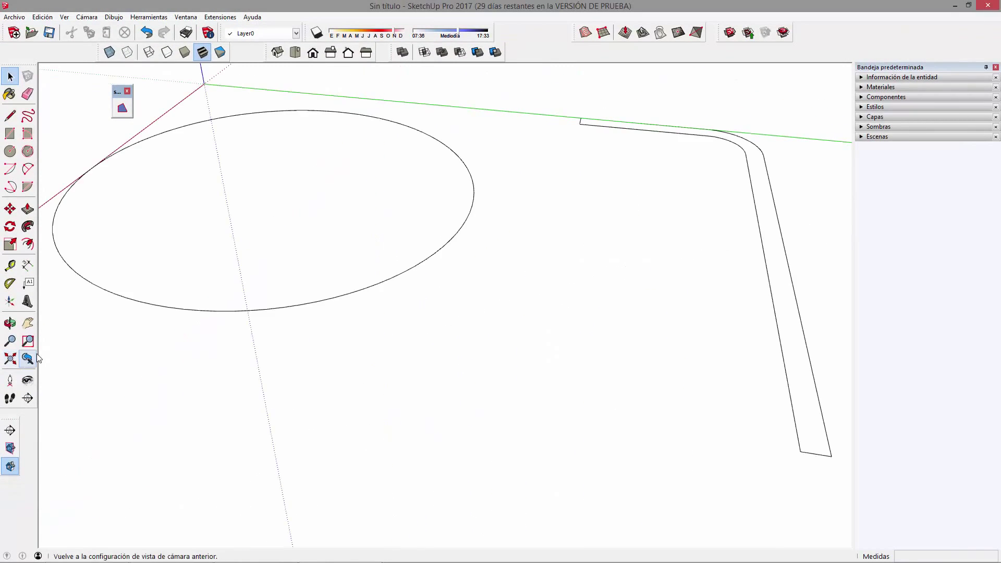
pyautogui.moveTo(477, 246)
pyautogui.mouseDown(button='middle')
pyautogui.moveTo(490, 272)
pyautogui.moveTo(778, 208)
pyautogui.moveTo(530, 143)
pyautogui.moveTo(467, 318)
pyautogui.mouseUp(button='middle')
pyautogui.moveTo(676, 269)
pyautogui.mouseDown(button='middle')
pyautogui.moveTo(519, 163)
pyautogui.moveTo(594, 374)
pyautogui.moveTo(559, 323)
pyautogui.moveTo(298, 259)
pyautogui.mouseUp(button='middle')
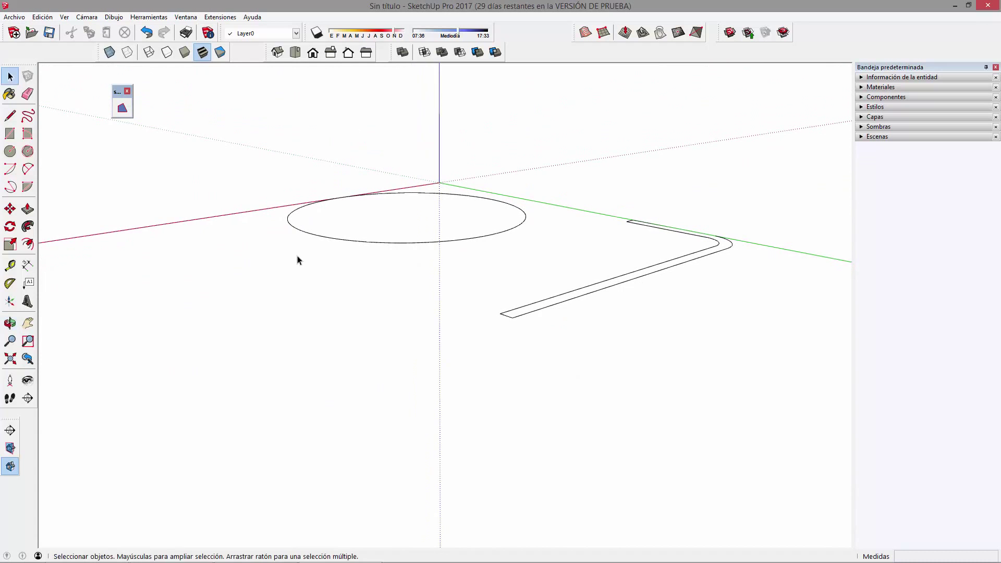
# Select the seat ellipse and leg outline and fill both with faces
pyautogui.click(30, 210)
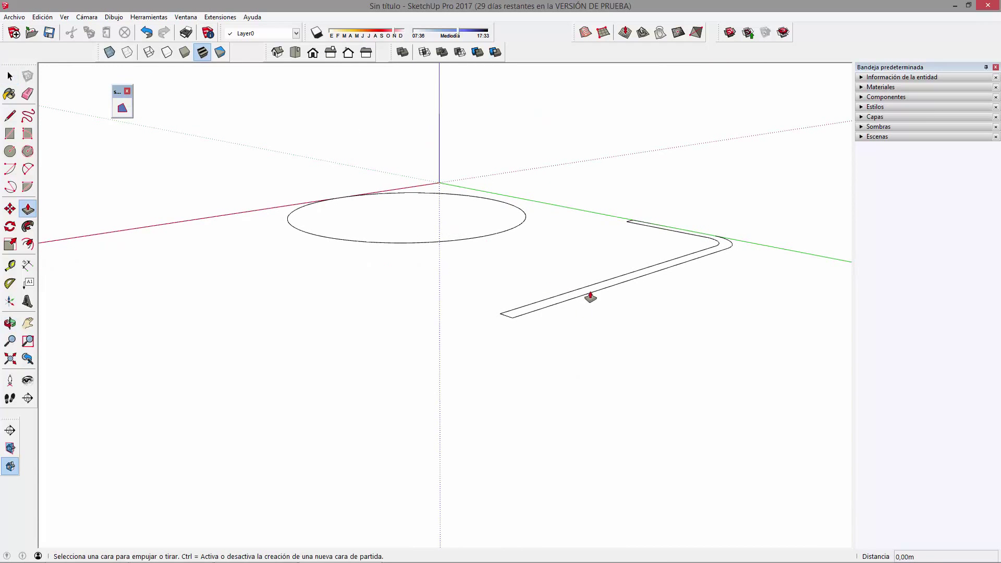
pyautogui.moveTo(725, 237)
pyautogui.mouseDown(button='middle')
pyautogui.moveTo(520, 270)
pyautogui.moveTo(566, 349)
pyautogui.mouseUp(button='middle')
pyautogui.press('space')
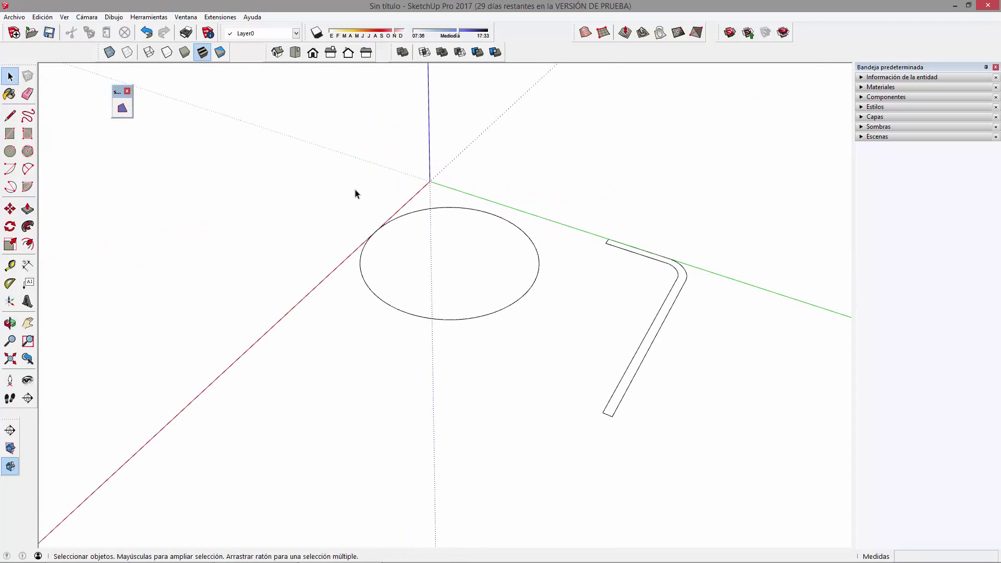
pyautogui.moveTo(308, 140); pyautogui.dragTo(783, 480)
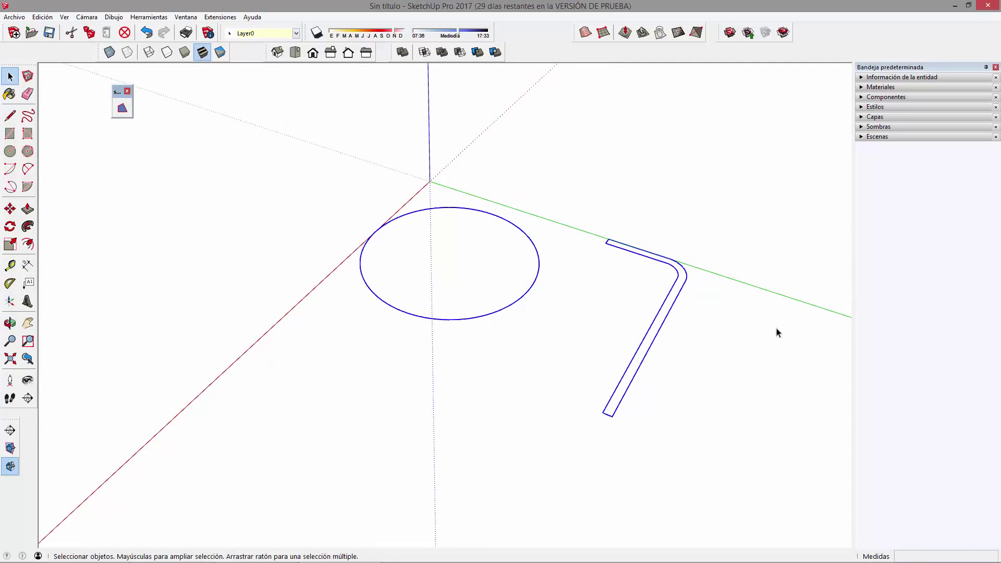
pyautogui.click(123, 109)
# Push/pull the seat face into a thick disc and the leg profile into a solid bar
pyautogui.moveTo(474, 373); pyautogui.dragTo(333, 218, button='middle')
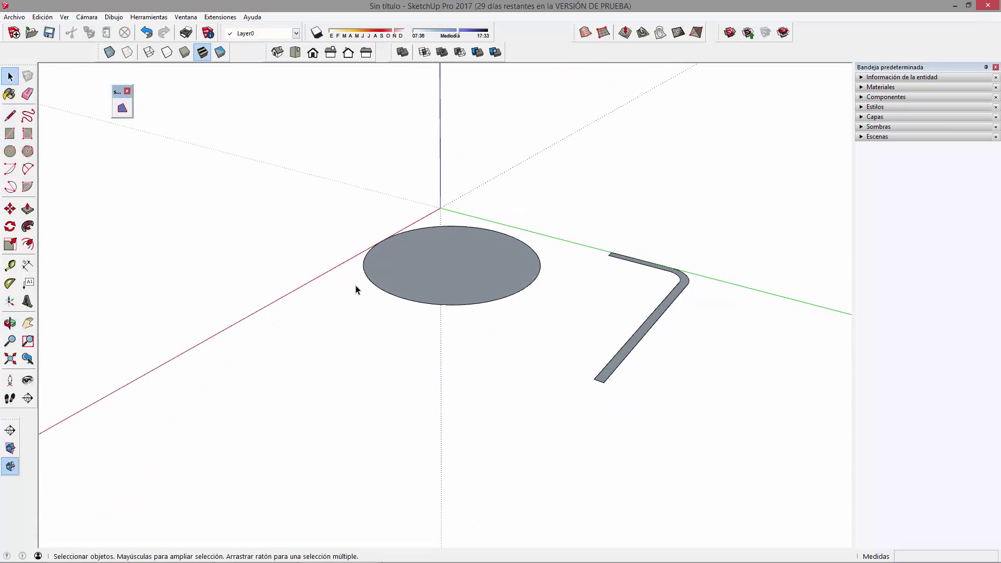
pyautogui.moveTo(428, 285); pyautogui.dragTo(420, 259)
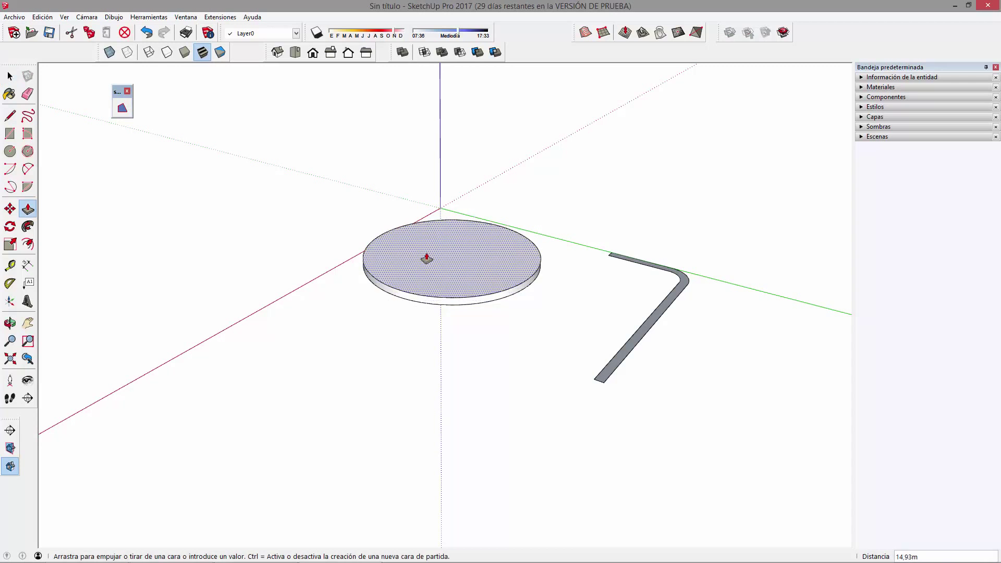
pyautogui.moveTo(661, 312); pyautogui.dragTo(649, 290)
pyautogui.press('space')
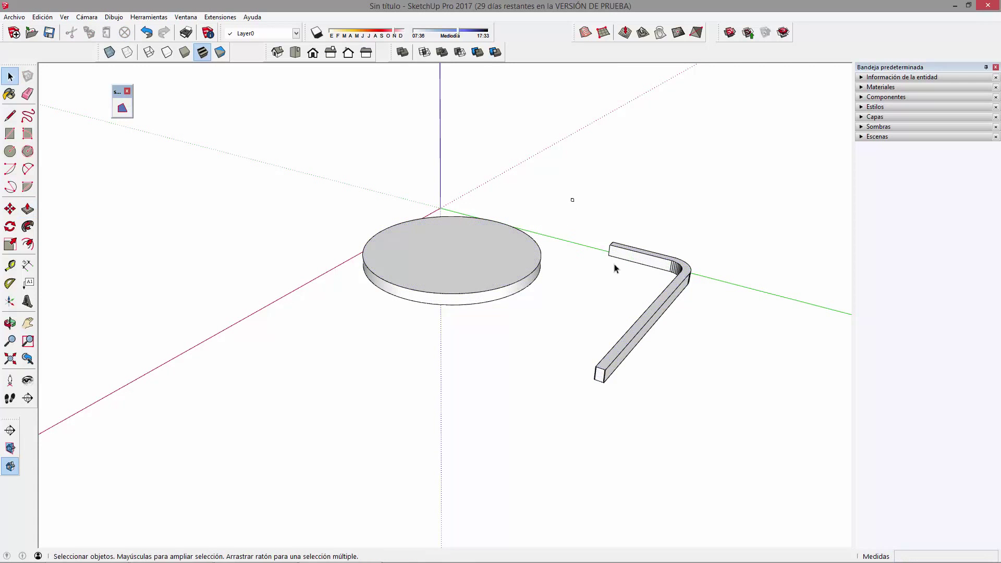
pyautogui.moveTo(573, 199); pyautogui.dragTo(750, 496)
# Group the leg bar and rotate it 90° to stand upright
pyautogui.rightClick(655, 309)
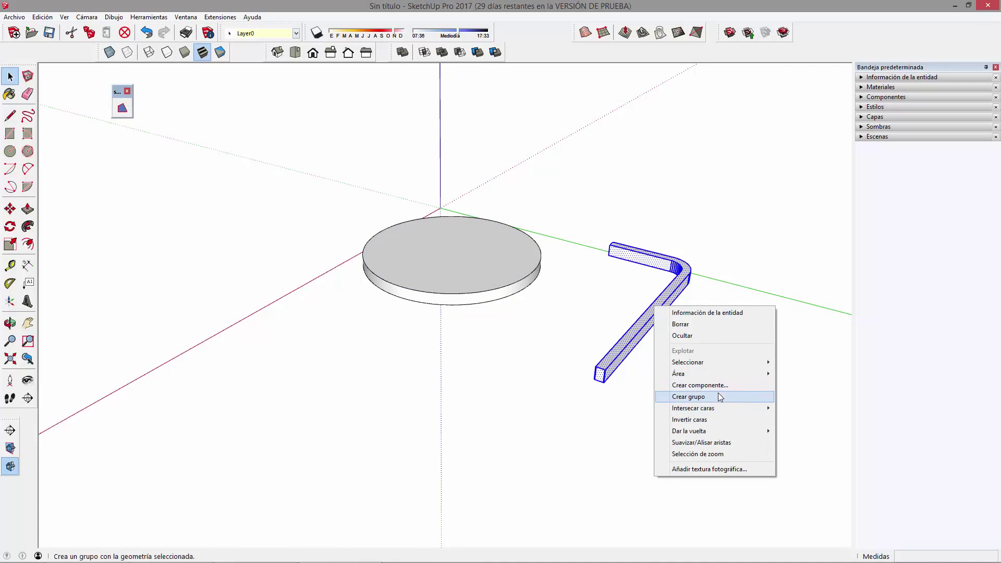
pyautogui.click(689, 393)
pyautogui.moveTo(683, 386); pyautogui.dragTo(640, 357, button='middle')
pyautogui.press('m')
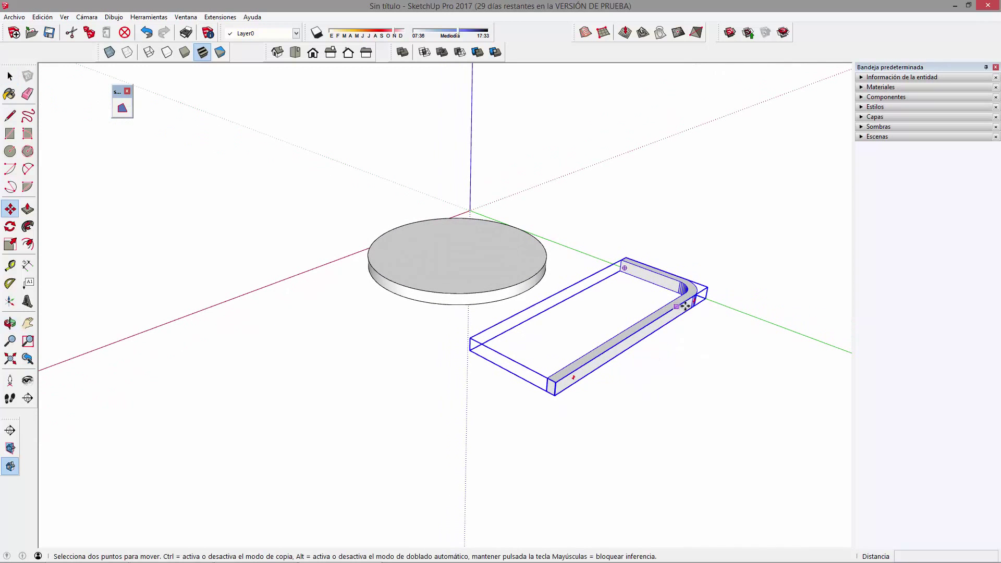
pyautogui.click(695, 303)
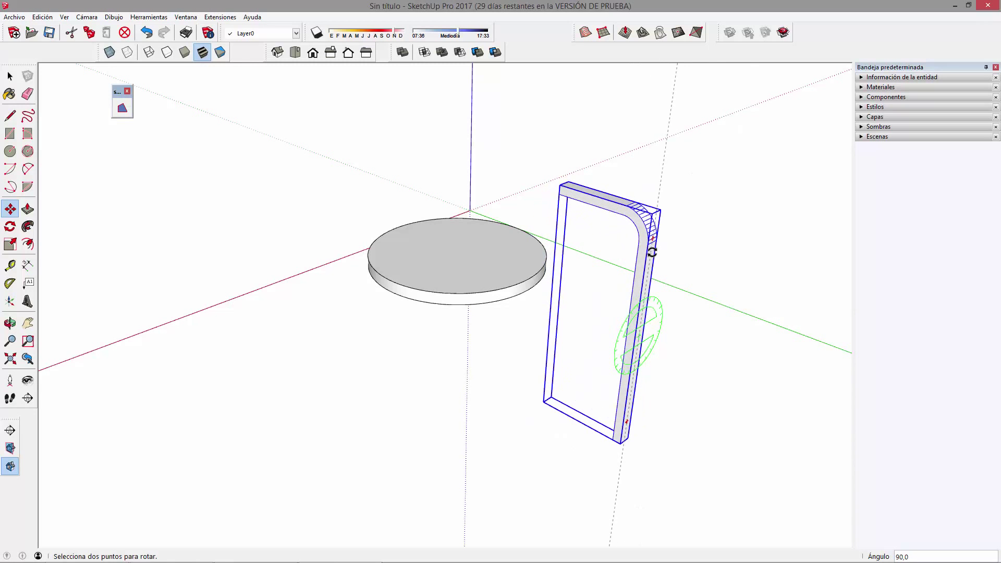
pyautogui.click(641, 259)
# Move the upright leg by its top corner against the seat's edge
pyautogui.moveTo(711, 353)
pyautogui.mouseDown(button='middle')
pyautogui.moveTo(447, 268)
pyautogui.moveTo(638, 296)
pyautogui.moveTo(537, 215)
pyautogui.mouseUp(button='middle')
pyautogui.press('m')
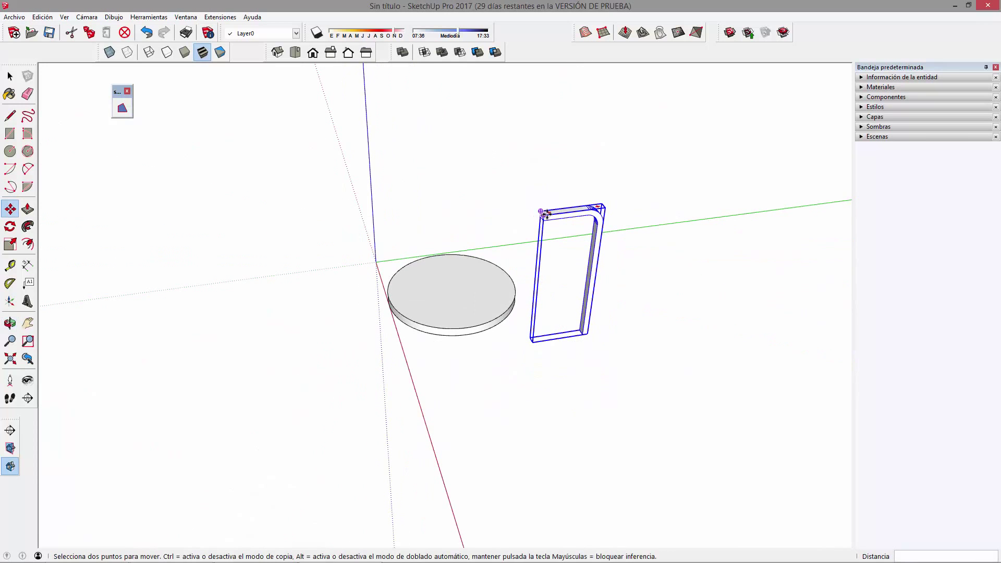
pyautogui.click(547, 213)
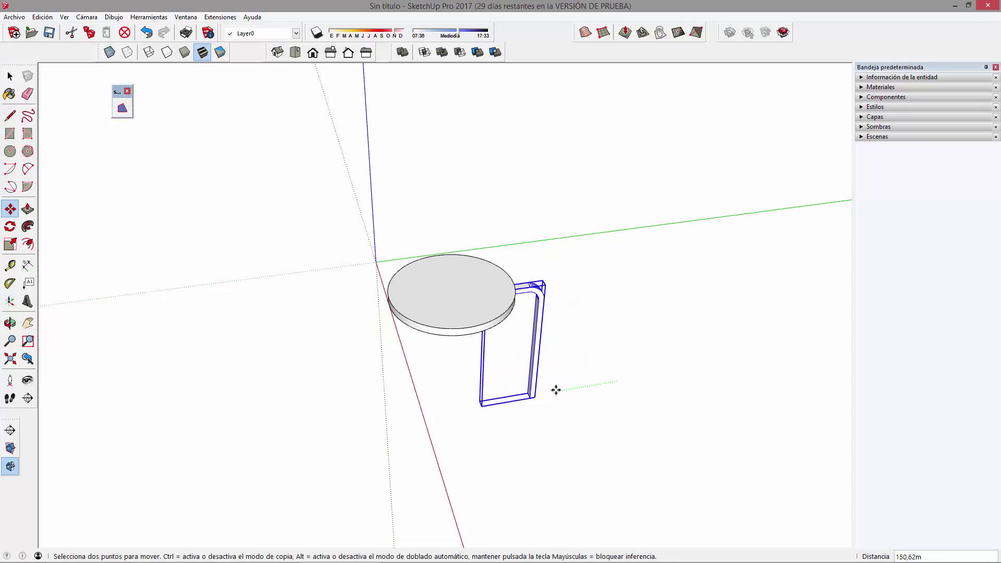
pyautogui.click(456, 384)
pyautogui.press('space')
pyautogui.moveTo(282, 347); pyautogui.dragTo(409, 297, button='middle')
# Select the seat and leg together and lift them upward
pyautogui.moveTo(332, 223); pyautogui.dragTo(594, 447)
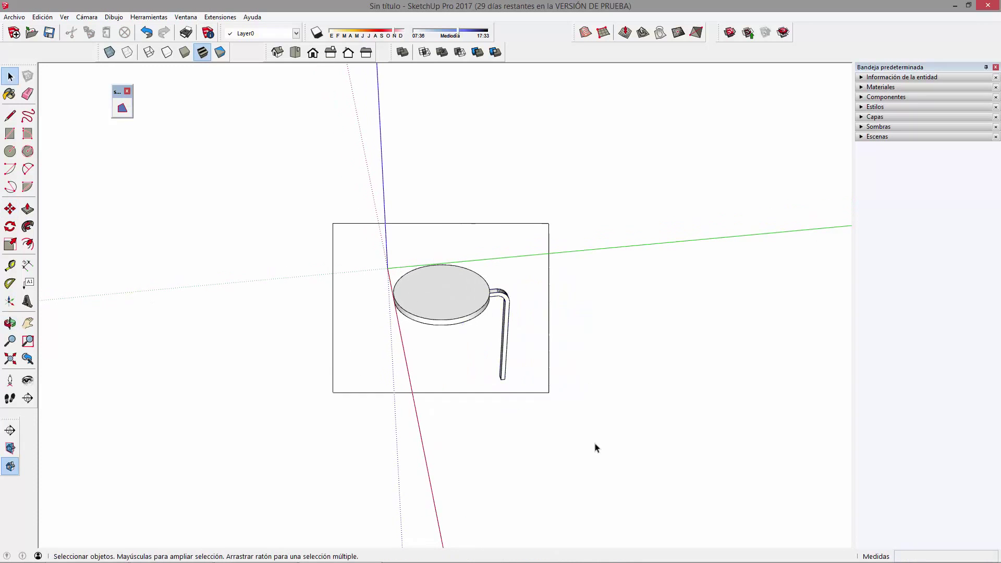
pyautogui.moveTo(594, 447); pyautogui.dragTo(499, 385, button='middle')
pyautogui.press('m')
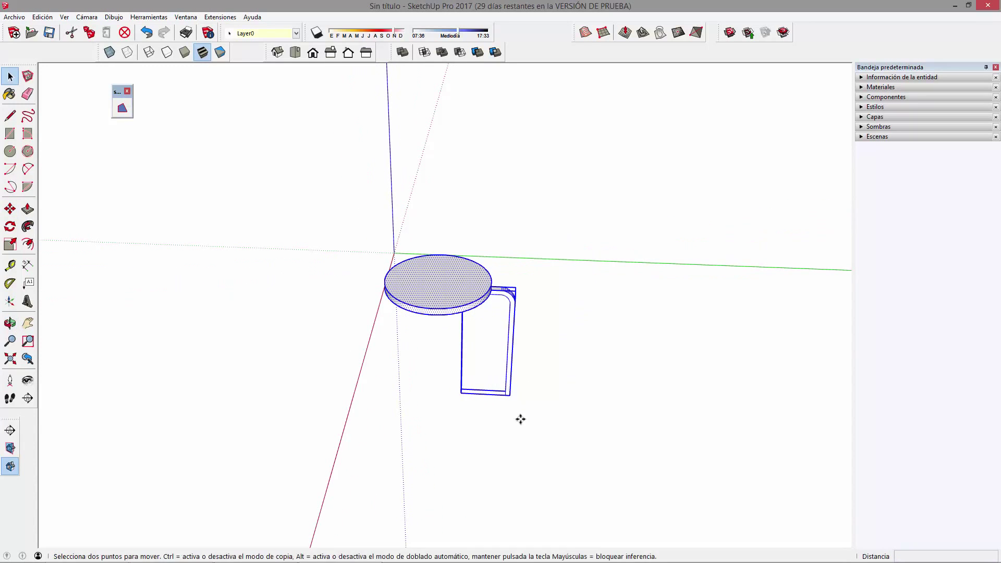
pyautogui.click(512, 394)
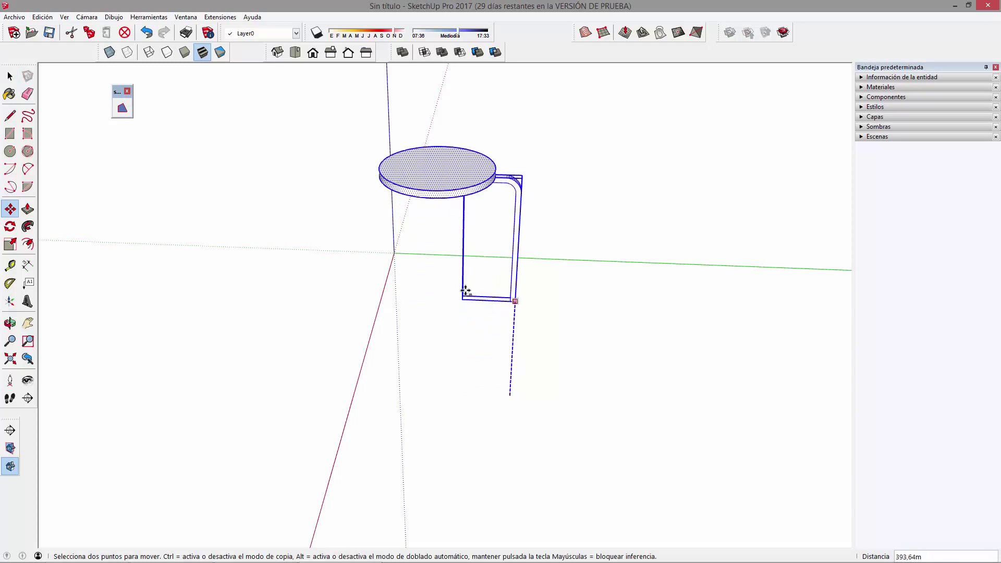
pyautogui.moveTo(487, 312)
pyautogui.mouseDown(button='middle')
pyautogui.moveTo(302, 350)
pyautogui.moveTo(570, 344)
pyautogui.mouseUp(button='middle')
pyautogui.press('space')
# Make the seat a group, try a rotation about its top centre, then select the leg
pyautogui.click(470, 159)
pyautogui.rightClick(470, 159)
pyautogui.click(517, 247)
pyautogui.moveTo(489, 183); pyautogui.dragTo(510, 270, button='middle')
pyautogui.press('q')
pyautogui.click(521, 238)
pyautogui.click(645, 290)
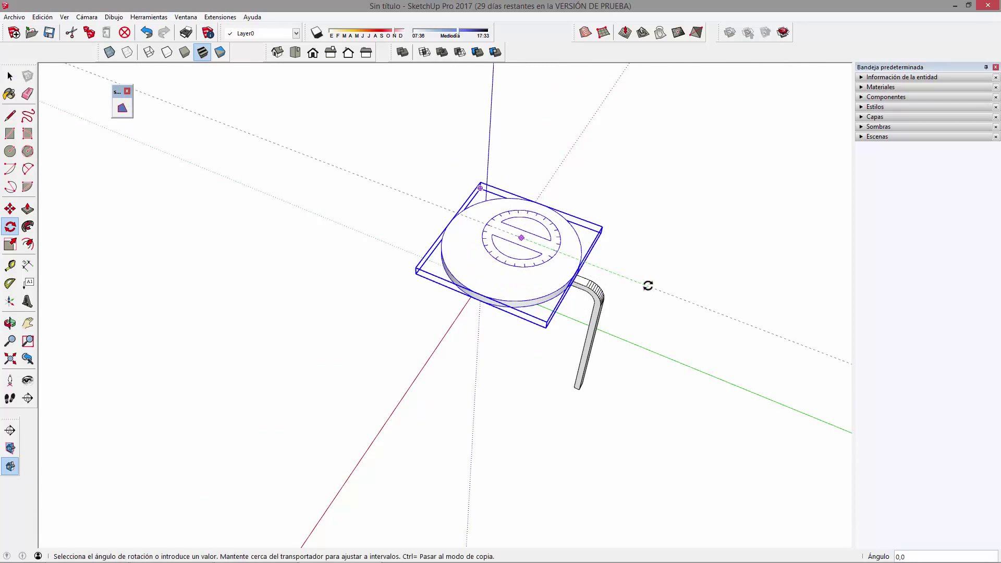
pyautogui.press('space')
pyautogui.click(598, 300)
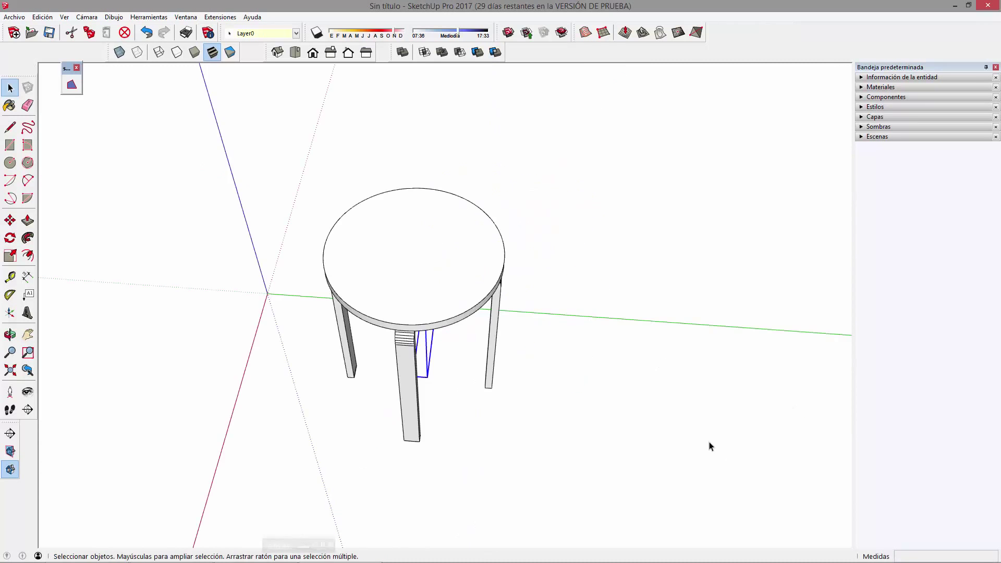
pyautogui.moveTo(665, 385); pyautogui.dragTo(412, 257, button='middle')
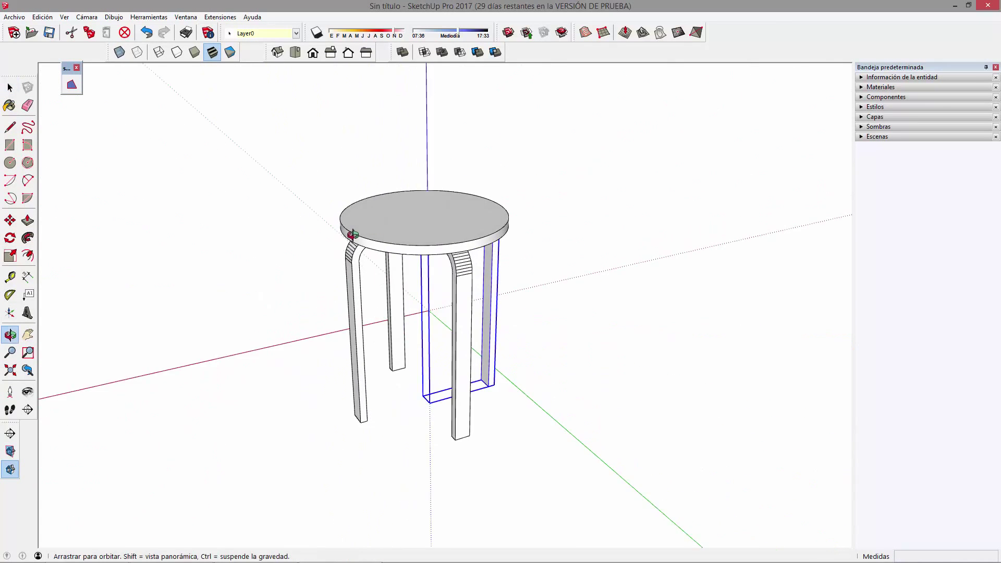
pyautogui.doubleClick(66, 68)
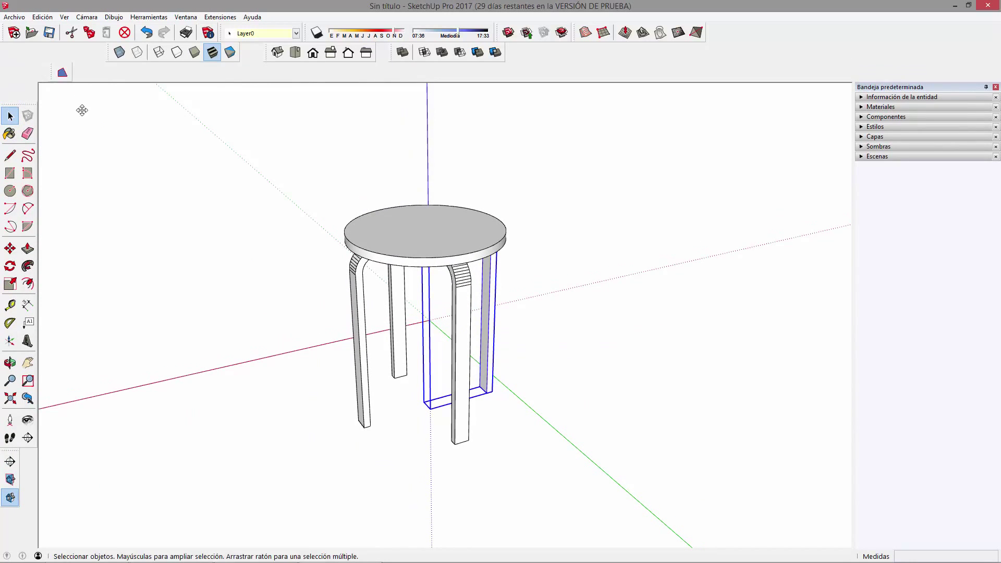
pyautogui.moveTo(81, 110); pyautogui.dragTo(245, 149)
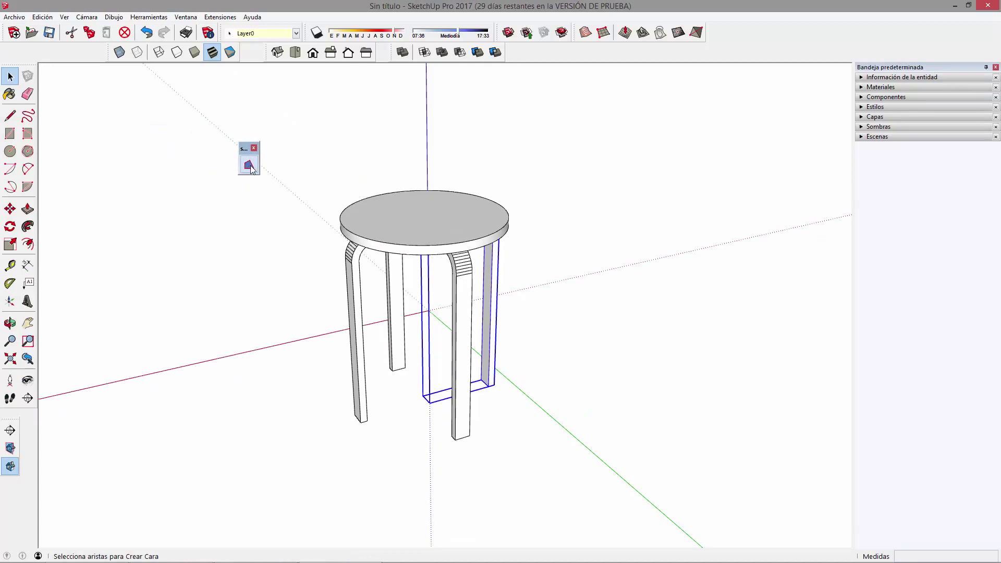
pyautogui.moveTo(384, 218)
pyautogui.mouseDown(button='middle')
pyautogui.moveTo(647, 290)
pyautogui.moveTo(548, 261)
pyautogui.moveTo(559, 279)
pyautogui.moveTo(357, 290)
pyautogui.moveTo(422, 284)
pyautogui.mouseUp(button='middle')
pyautogui.scroll(-1, 431, 277)
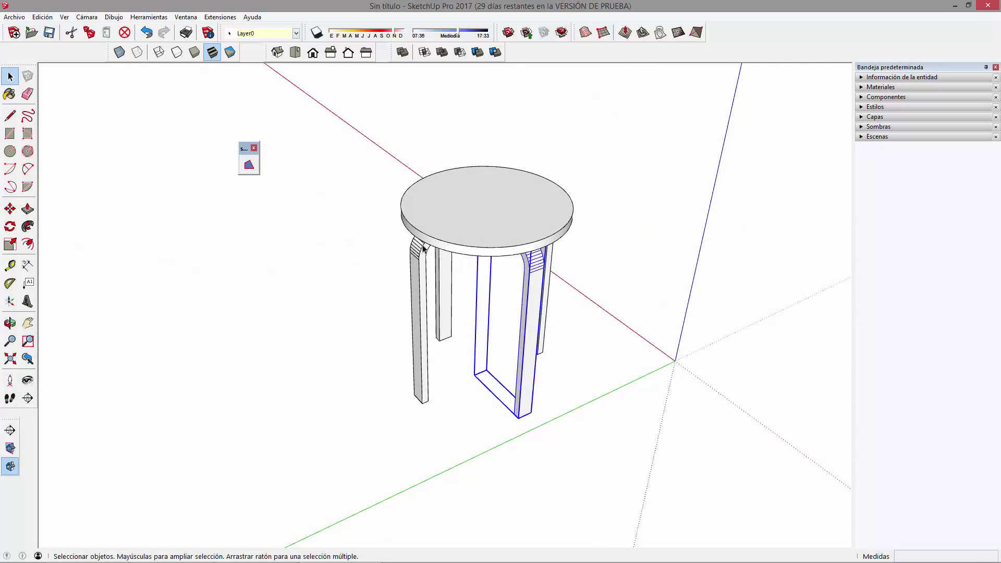
pyautogui.moveTo(443, 244); pyautogui.dragTo(460, 242, button='middle')
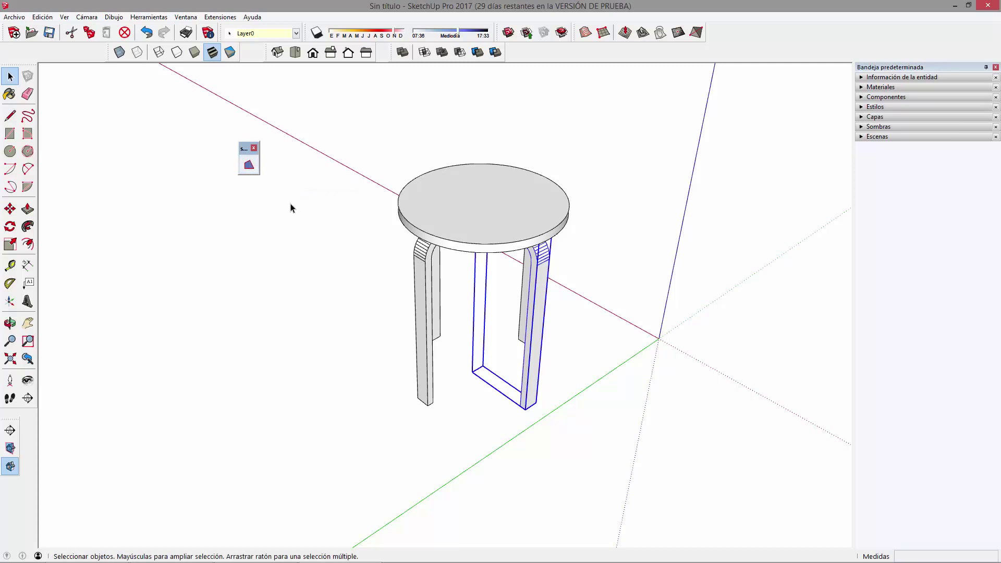
pyautogui.moveTo(369, 284)
pyautogui.mouseDown(button='middle')
pyautogui.moveTo(458, 290)
pyautogui.moveTo(510, 230)
pyautogui.mouseUp(button='middle')
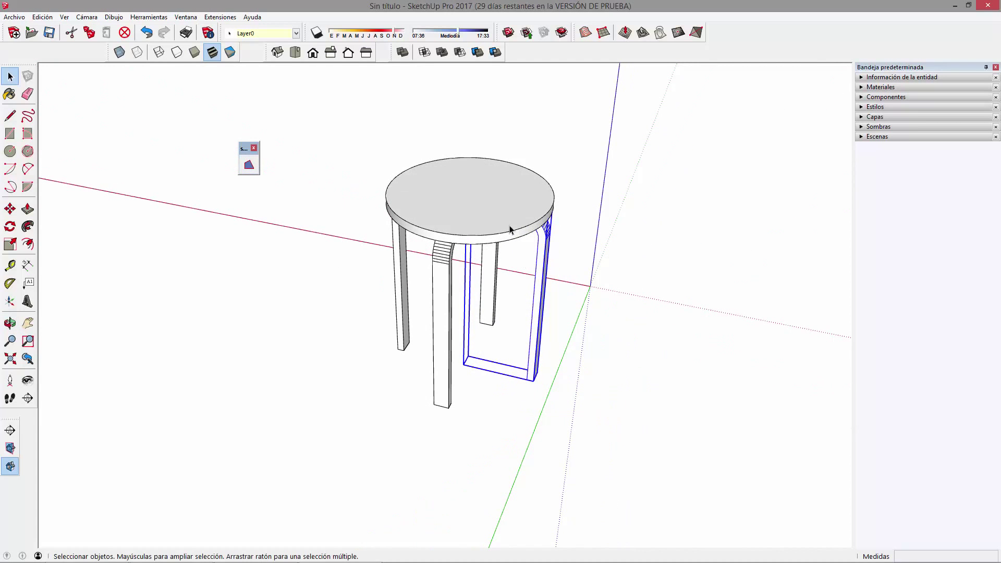